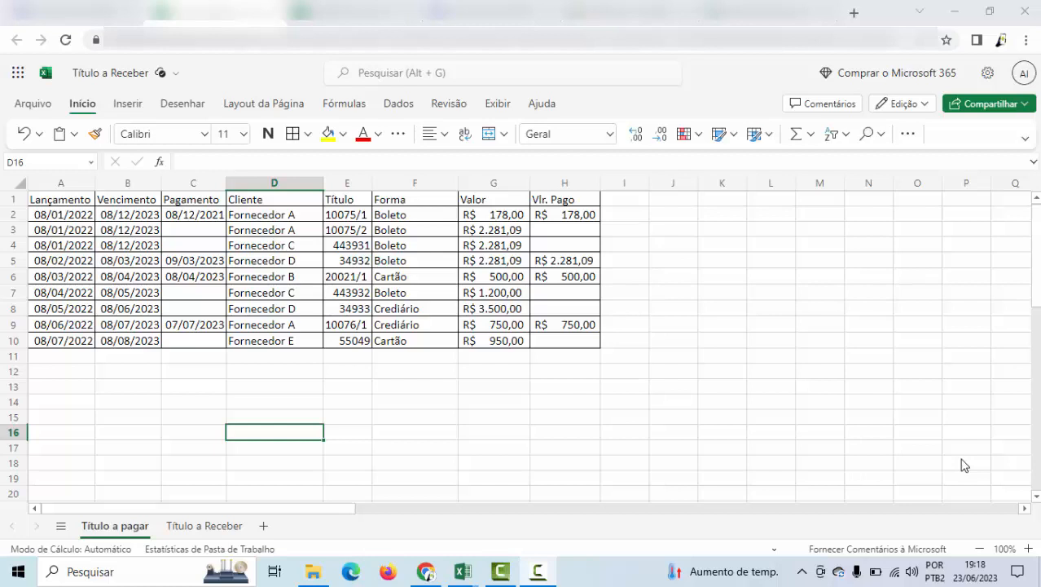
- Examine the records and payment methods on the Título a pagar and Título a Receber sheets
{"action": "left_click", "coordinate": [289, 230]}
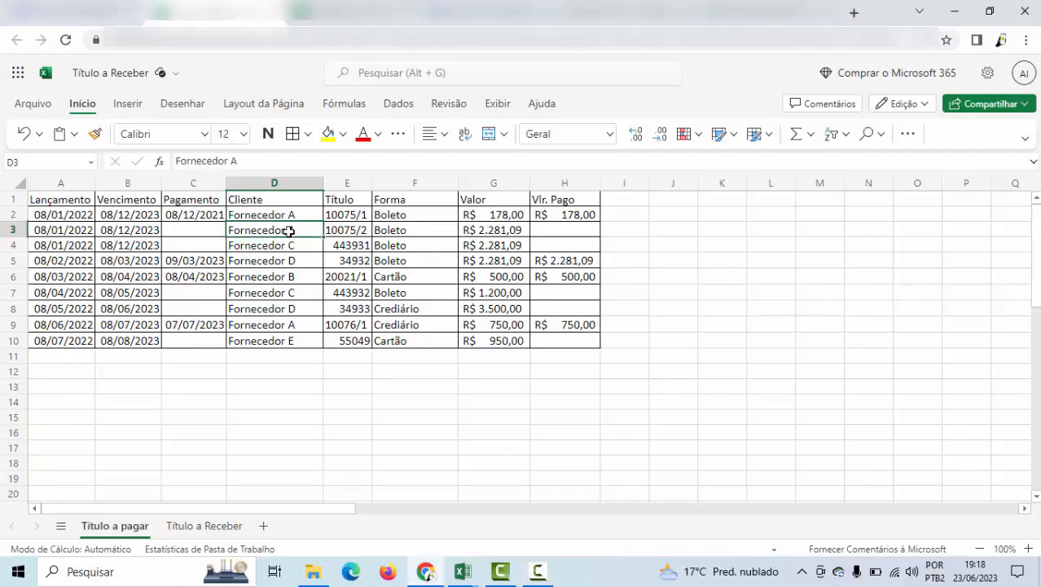
{"action": "left_click", "coordinate": [204, 525]}
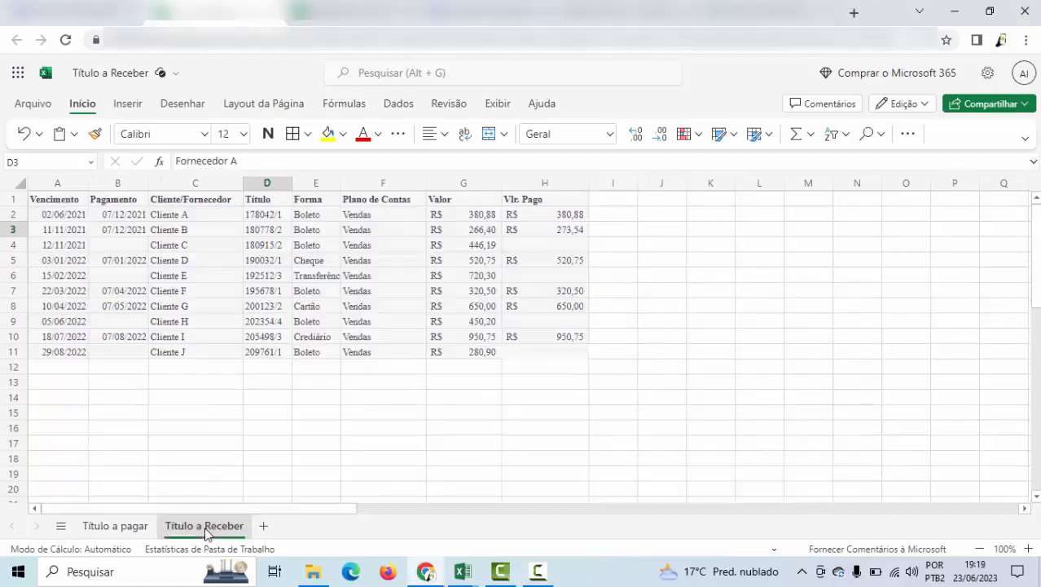
{"action": "left_click", "coordinate": [282, 382]}
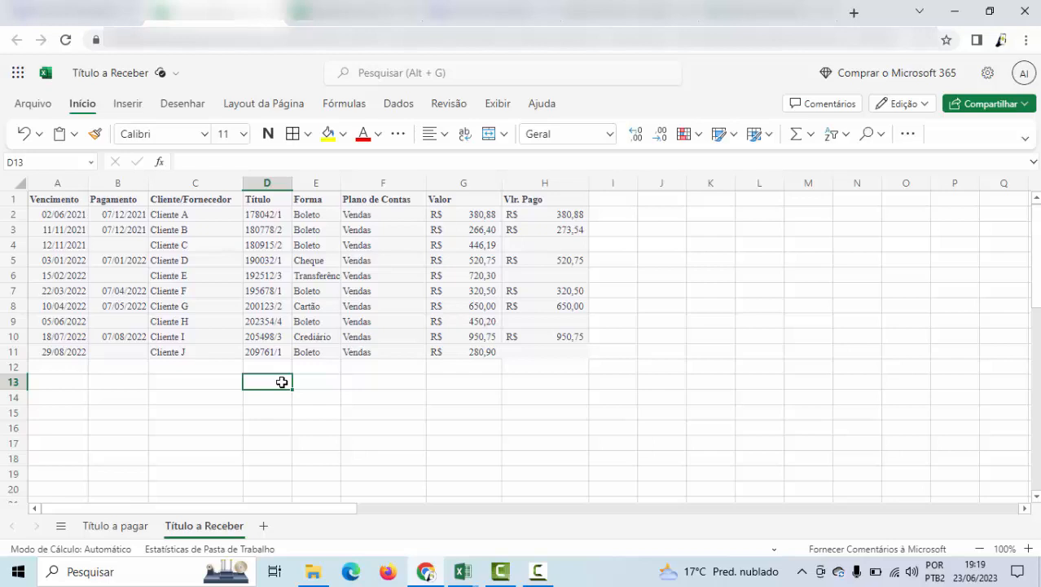
{"action": "left_click", "coordinate": [314, 225]}
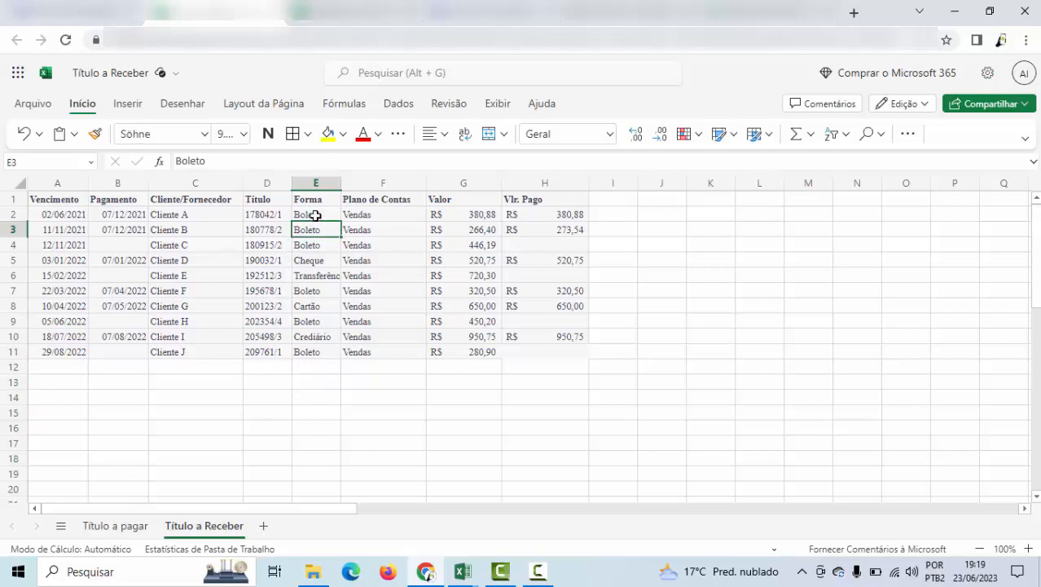
{"action": "left_click_drag", "start_coordinate": [314, 217], "coordinate": [318, 244]}
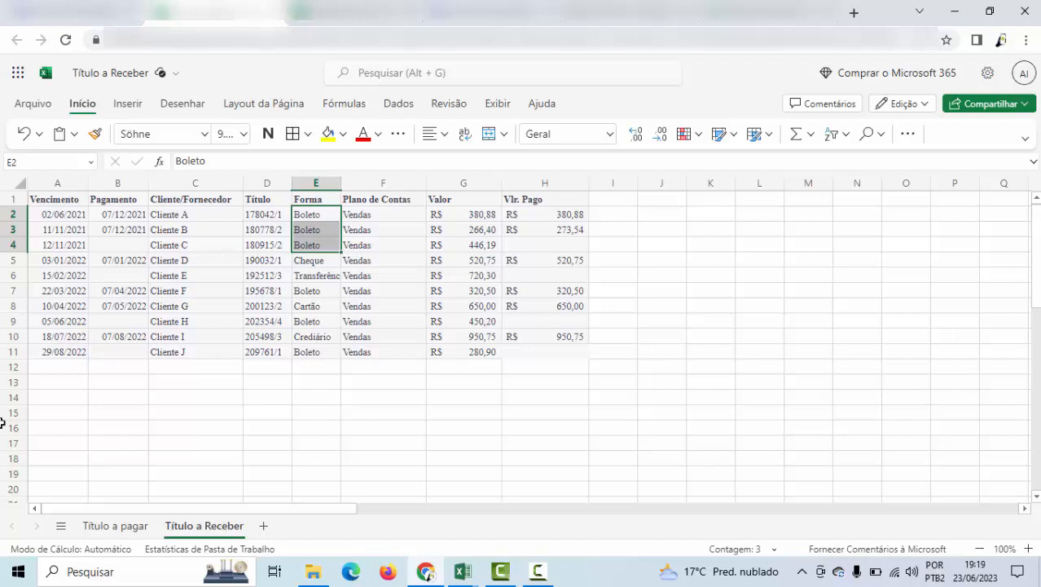
{"action": "left_click", "coordinate": [90, 525]}
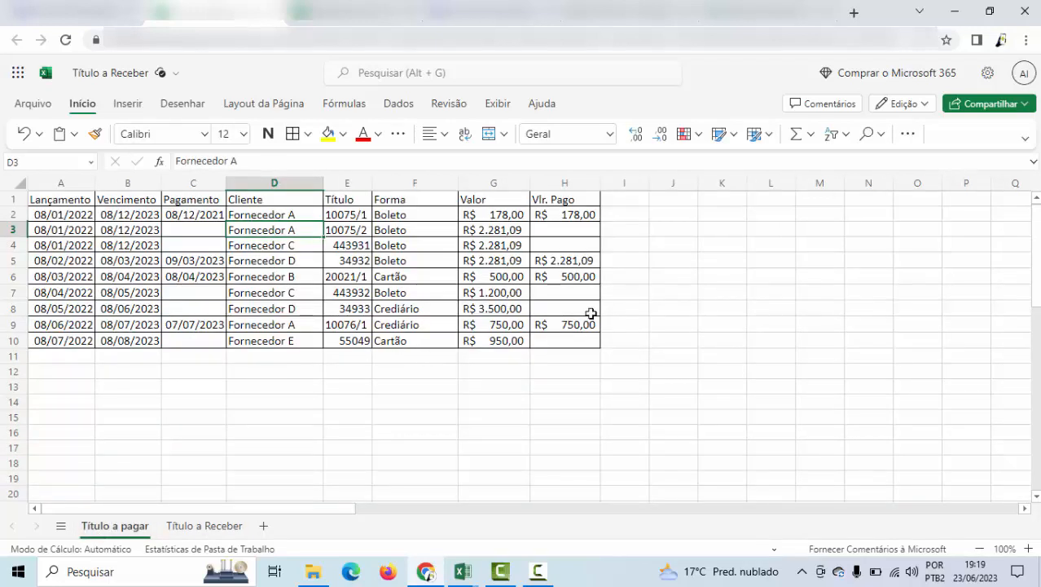
{"action": "left_click", "coordinate": [721, 275]}
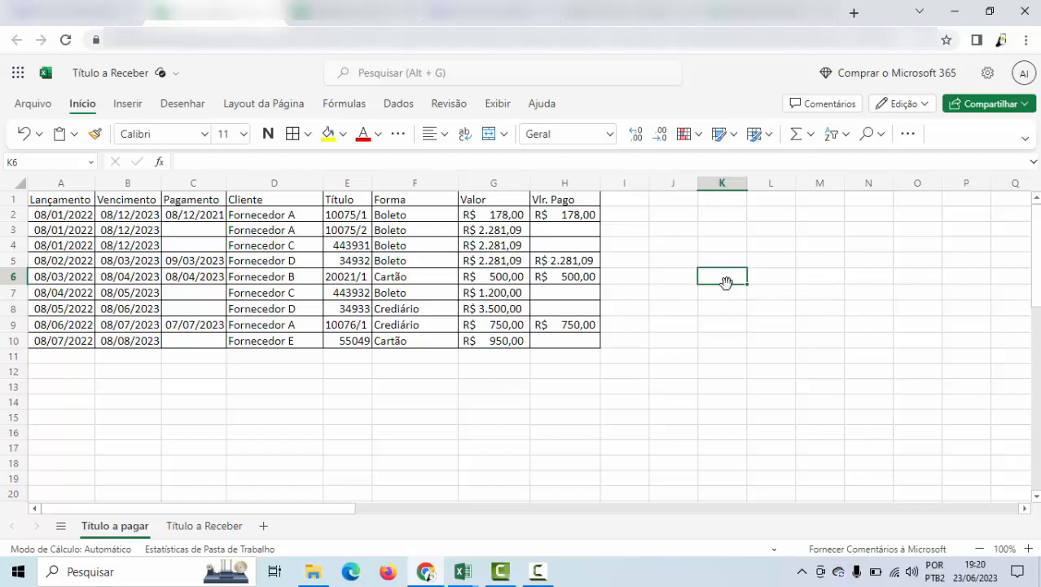
- On the Título a Receber sheet, enter the label "Aguardando pagamento" in K3 and fit column K's width to it
{"action": "left_click", "coordinate": [218, 531]}
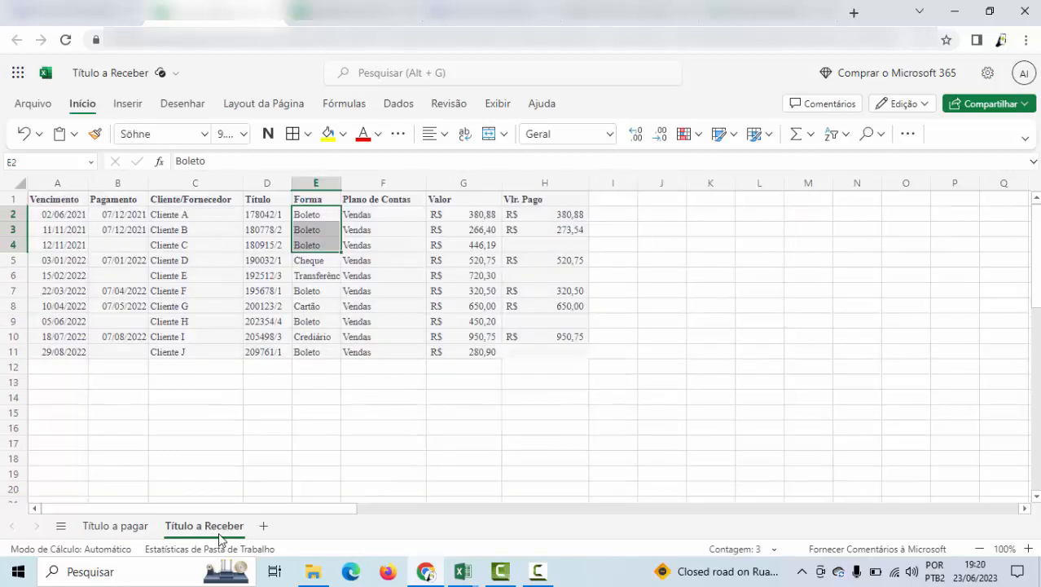
{"action": "left_click", "coordinate": [709, 229]}
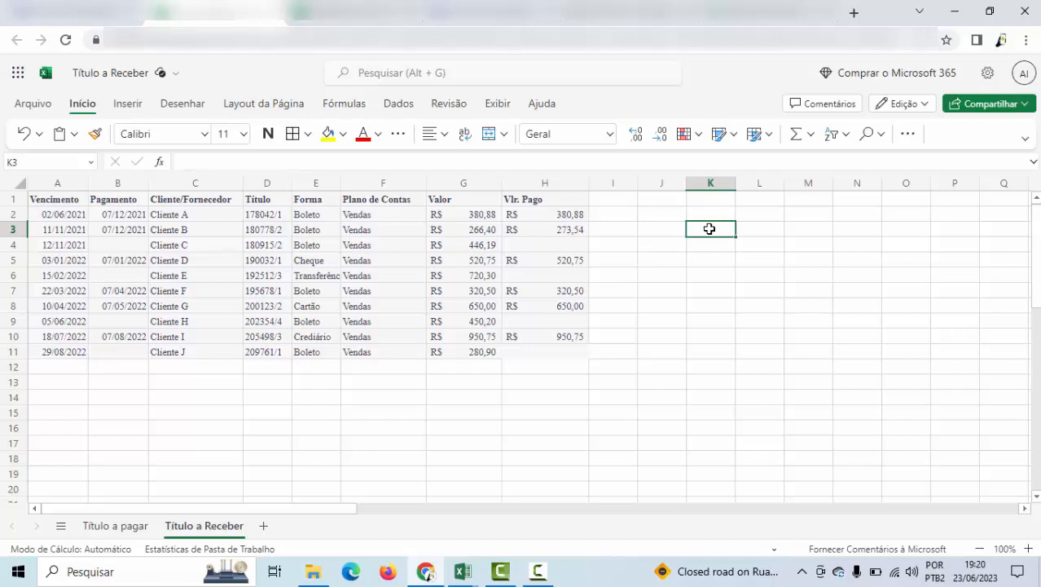
{"action": "type", "text": "Aguara"}
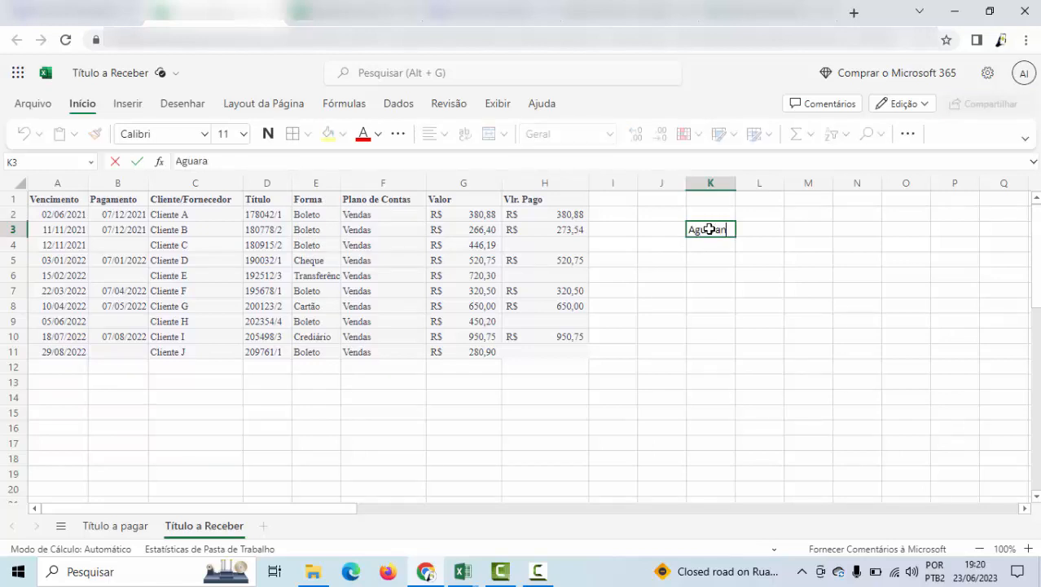
{"action": "type", "text": "ando pagamento"}
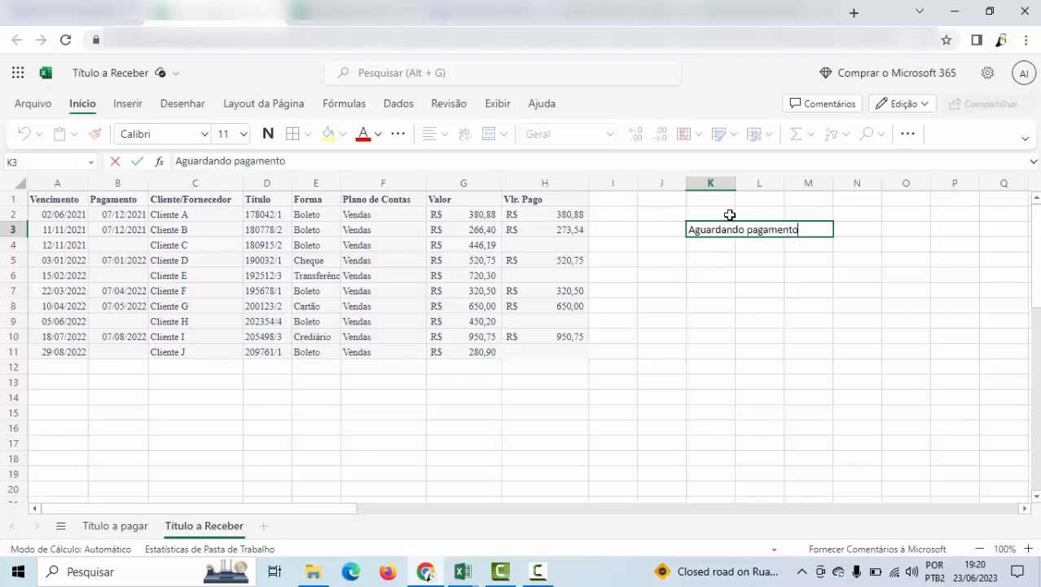
{"action": "left_click", "coordinate": [728, 213]}
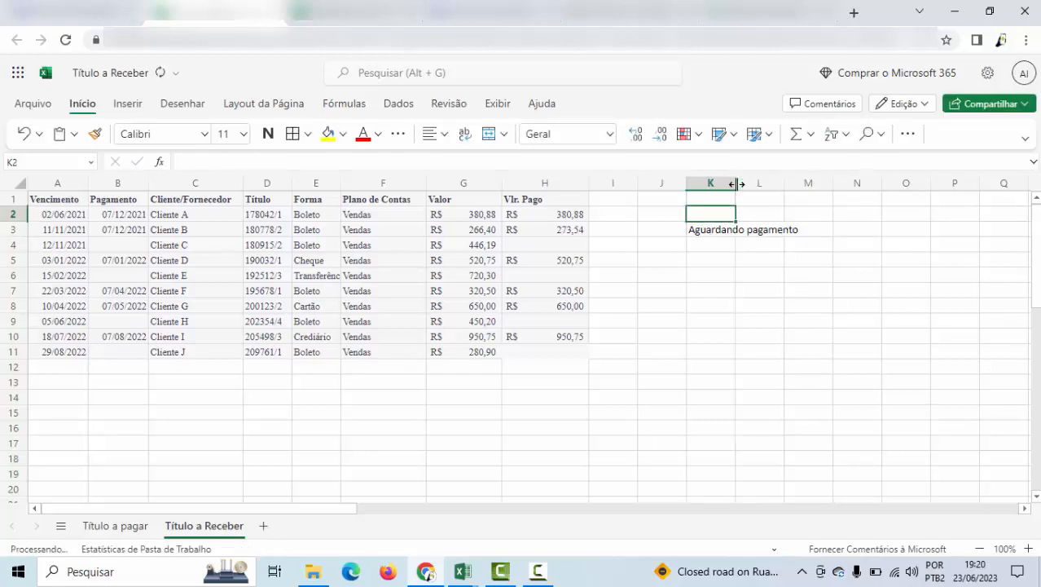
{"action": "double_click", "coordinate": [740, 183]}
- Count the blank Vlr. Pago cells in L3 with CONTAR.VAZIO over H2:H11
{"action": "left_click_drag", "start_coordinate": [75, 215], "coordinate": [315, 308]}
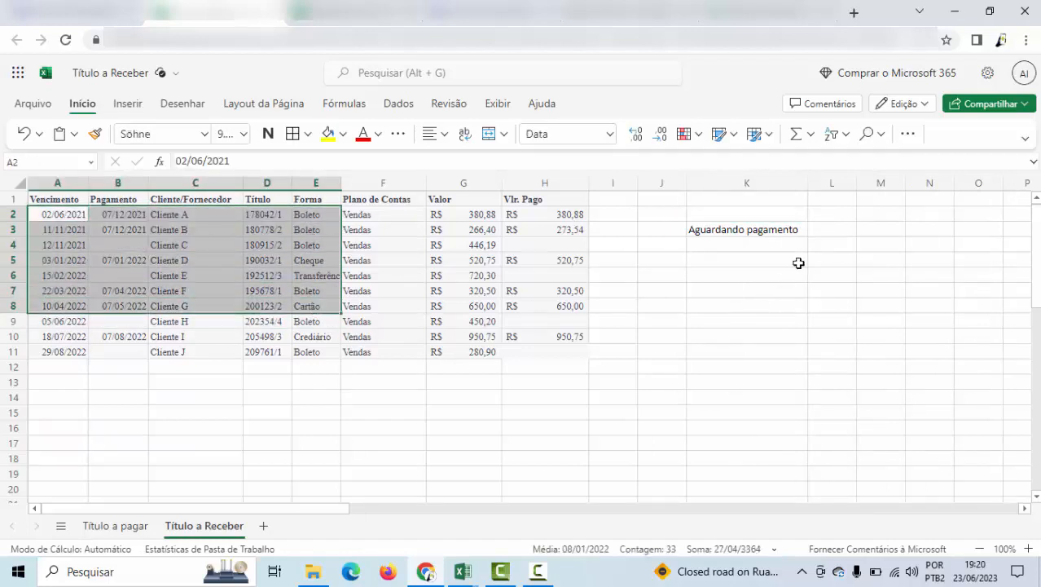
{"action": "left_click", "coordinate": [828, 226]}
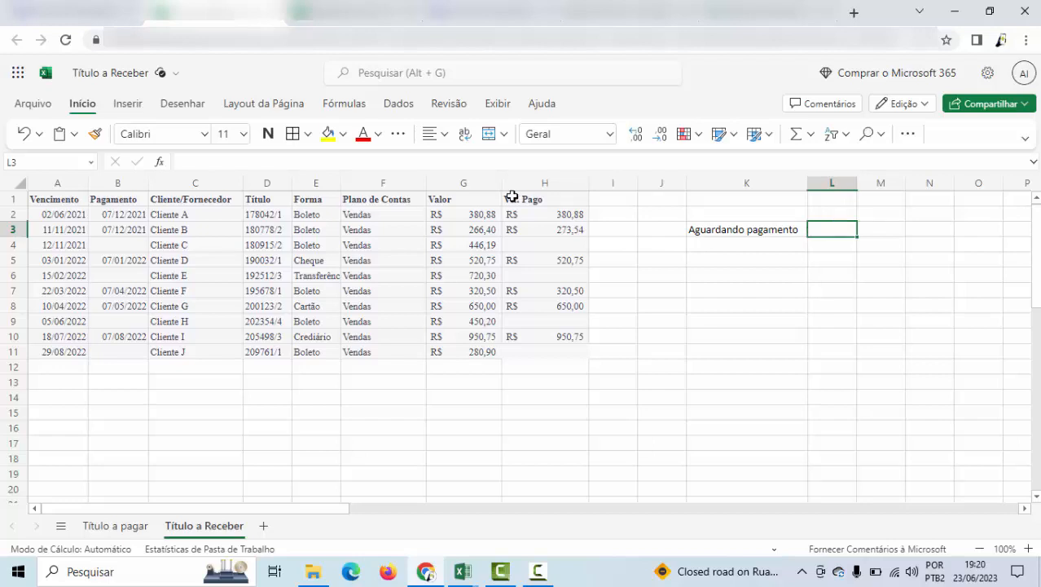
{"action": "type", "text": "=conta"}
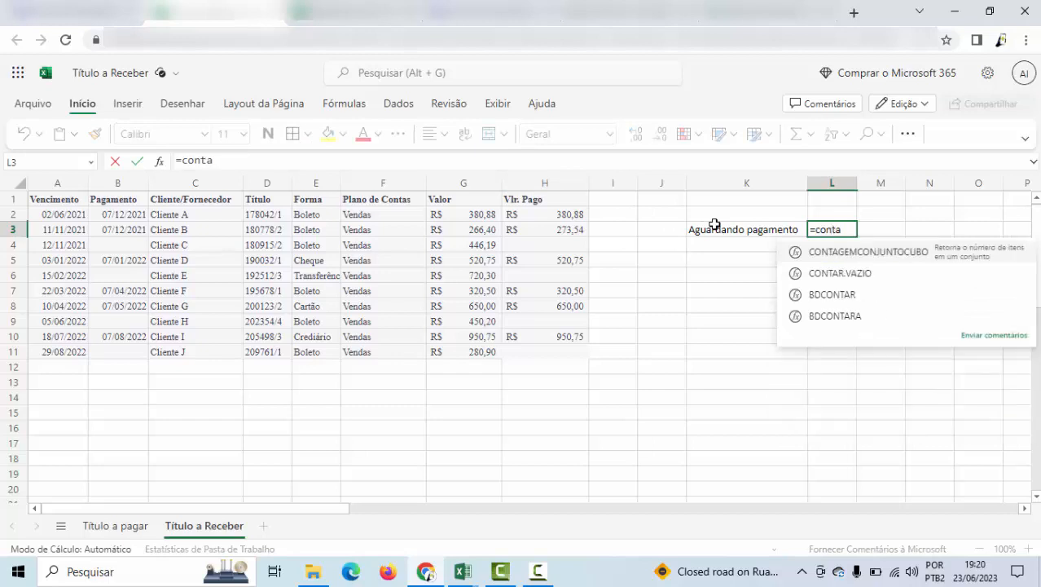
{"action": "key", "text": "BackSpace"}
{"action": "type", "text": "ar"}
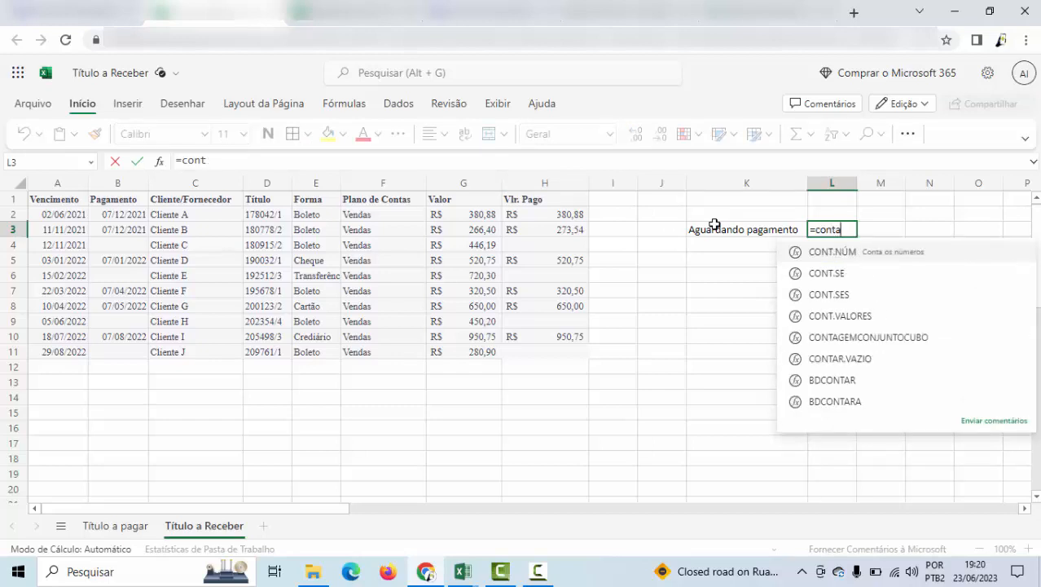
{"action": "key", "text": "Tab"}
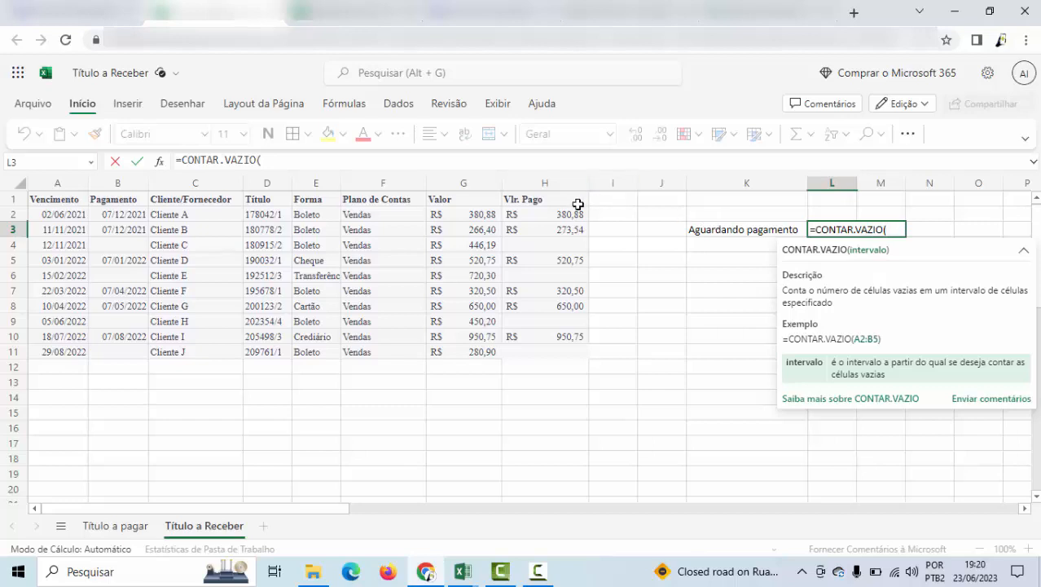
{"action": "left_click_drag", "start_coordinate": [570, 213], "coordinate": [569, 345]}
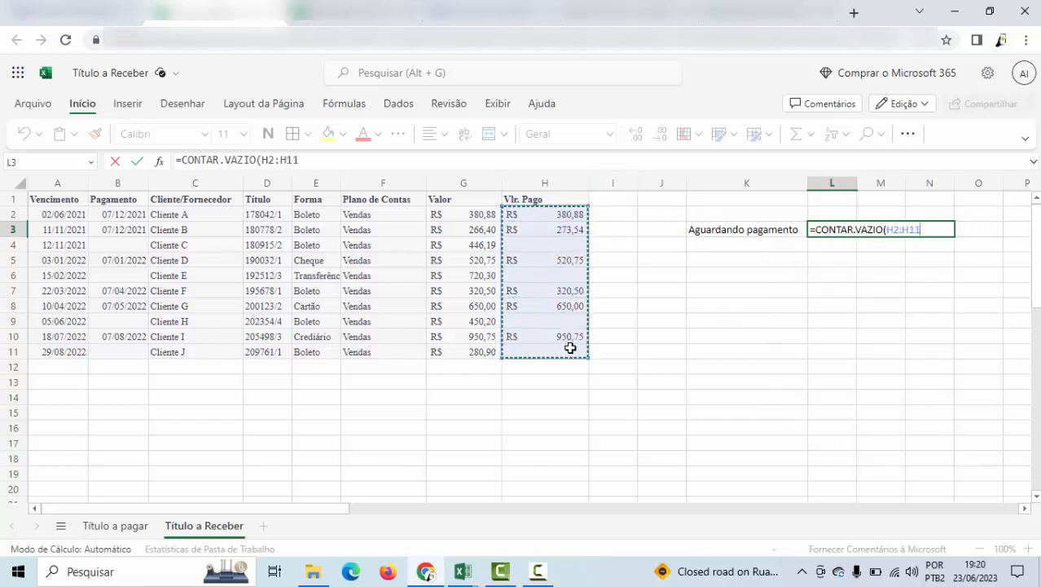
{"action": "key", "text": "Return"}
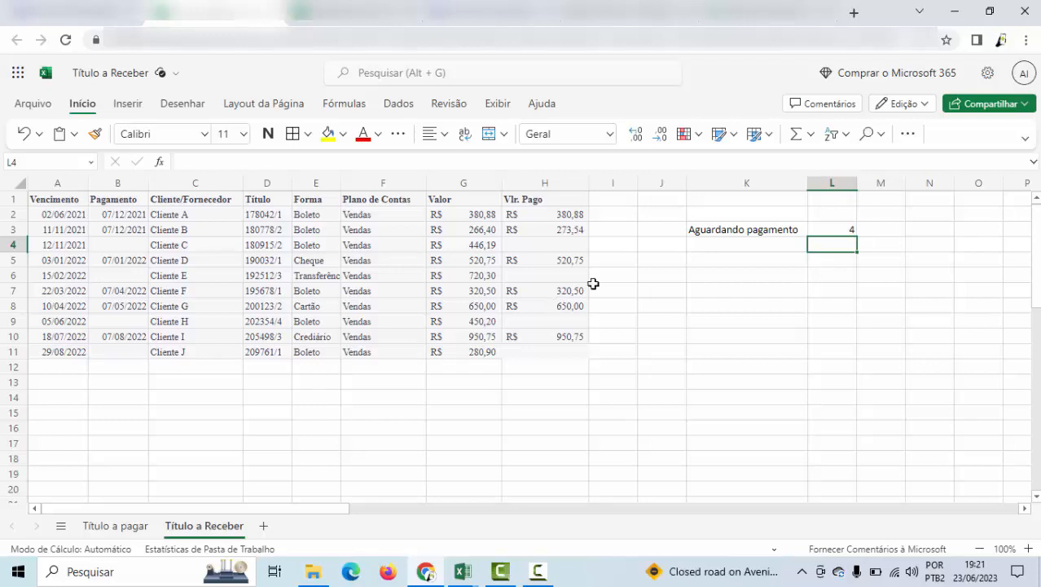
- Enter the label "Total de titulos" in K4, below "Aguardando pagamento"
{"action": "left_click", "coordinate": [770, 242]}
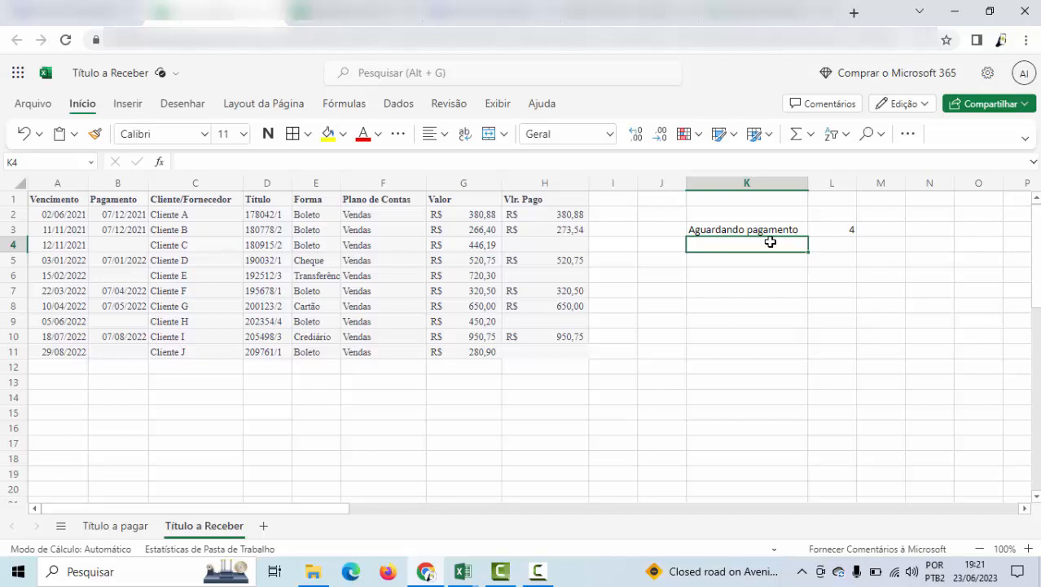
{"action": "type", "text": "Tot"}
{"action": "key", "text": "BackSpace"}
{"action": "key", "text": "BackSpace"}
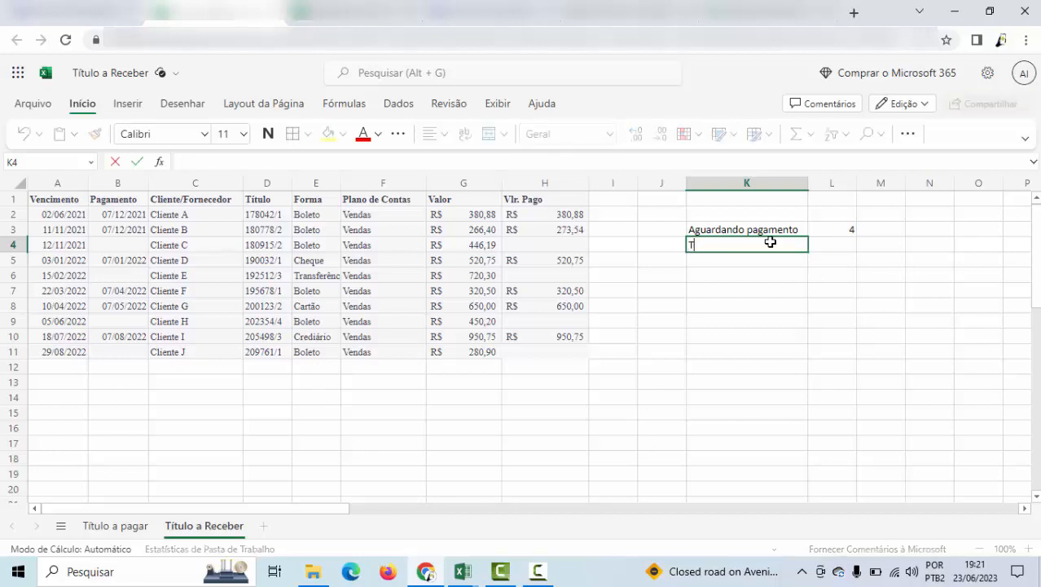
{"action": "type", "text": "otal de titulos"}
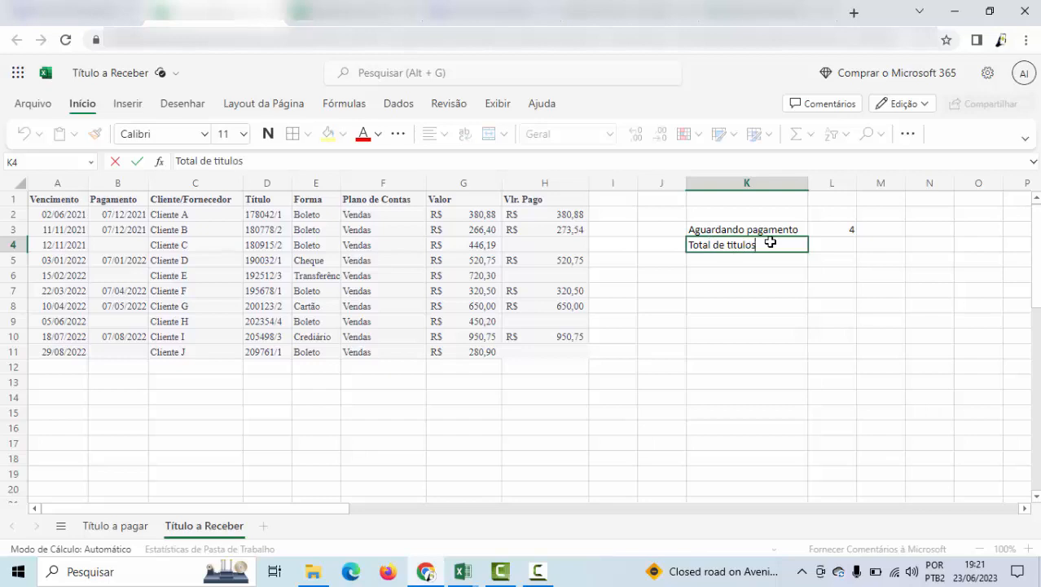
{"action": "key", "text": "Tab"}
- Count the numeric Valor entries in L4 with CONT.NÚM over G2:G11
{"action": "type", "text": "="}
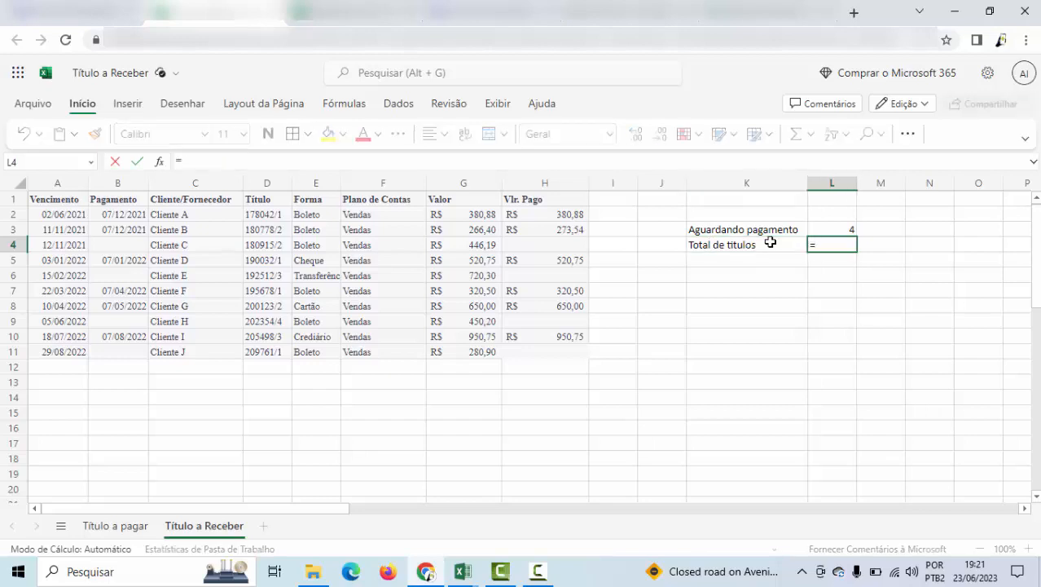
{"action": "type", "text": "cont.nu"}
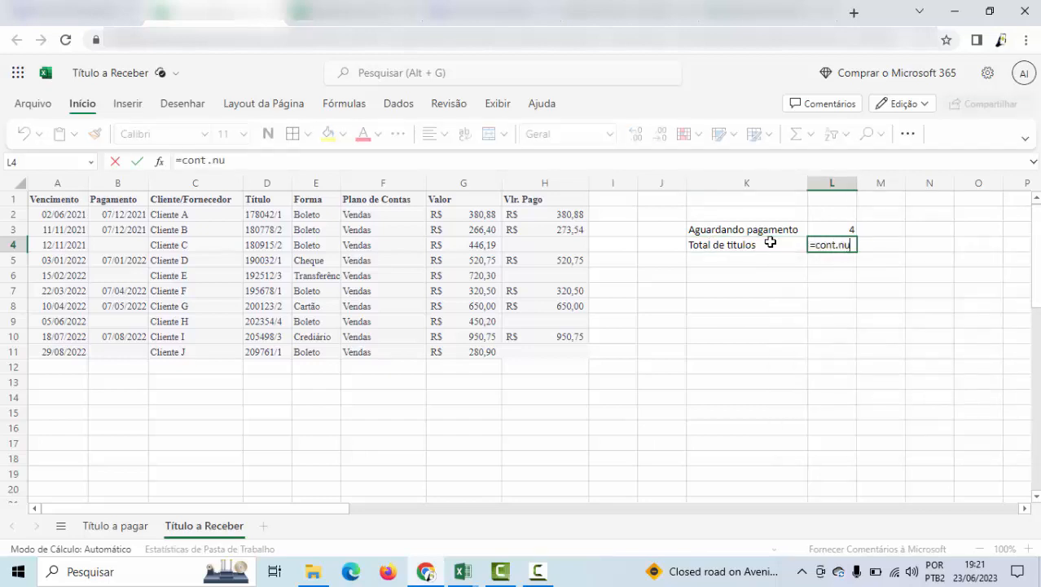
{"action": "key", "text": "BackSpace"}
{"action": "type", "text": "ú"}
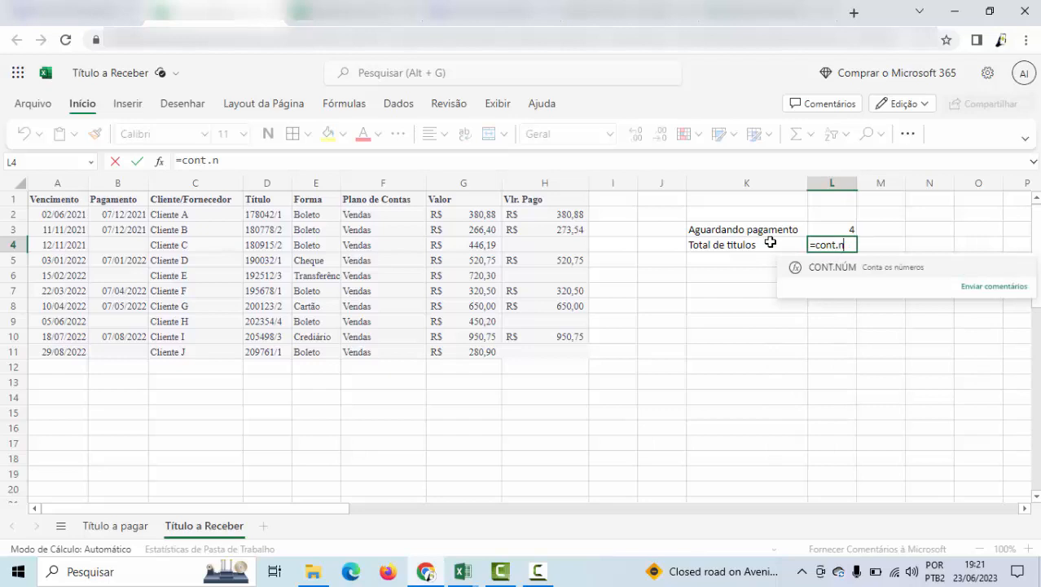
{"action": "key", "text": "Tab"}
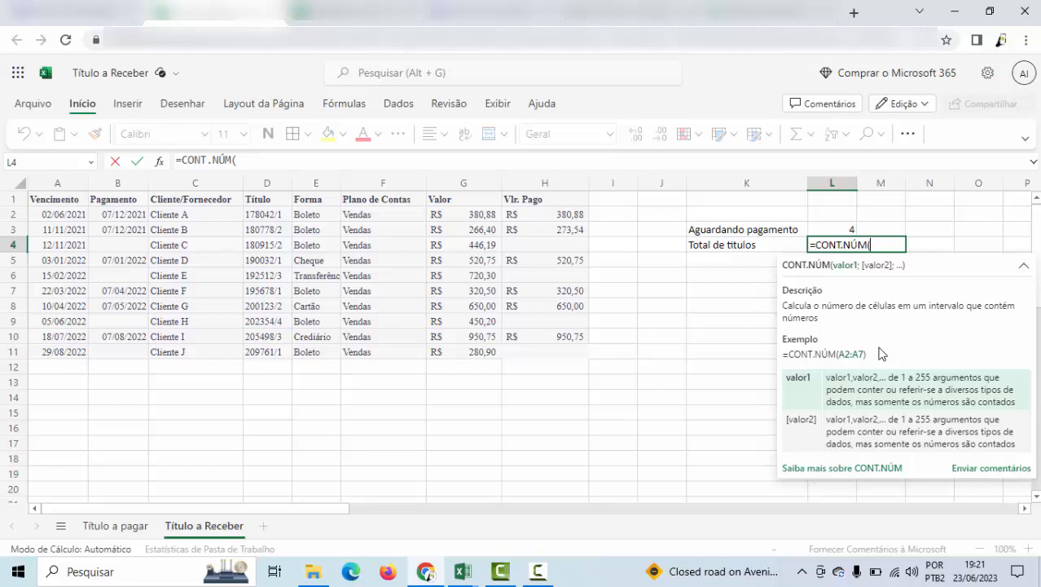
{"action": "left_click_drag", "start_coordinate": [472, 214], "coordinate": [479, 352]}
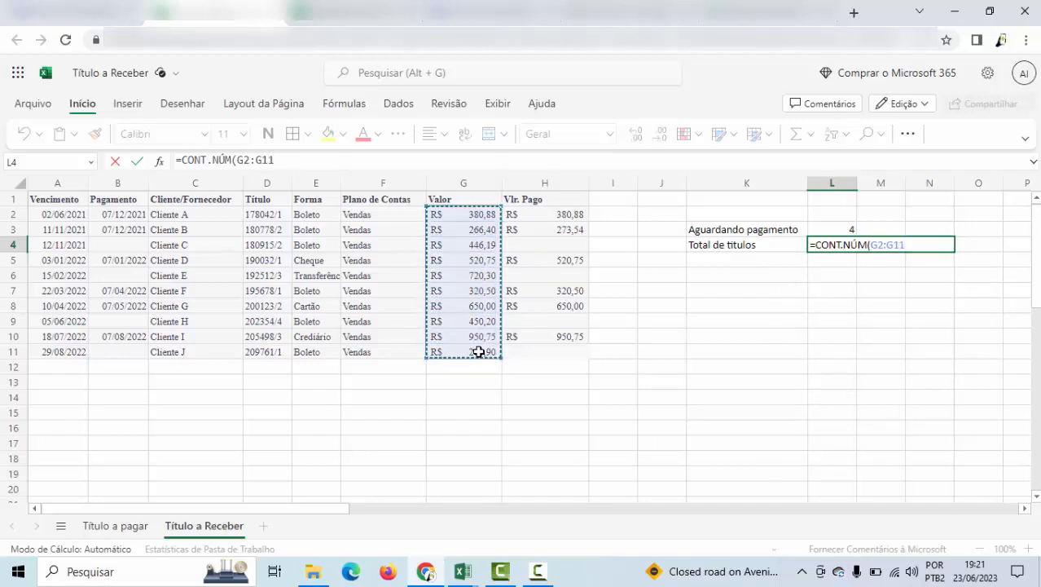
{"action": "key", "text": "Return"}
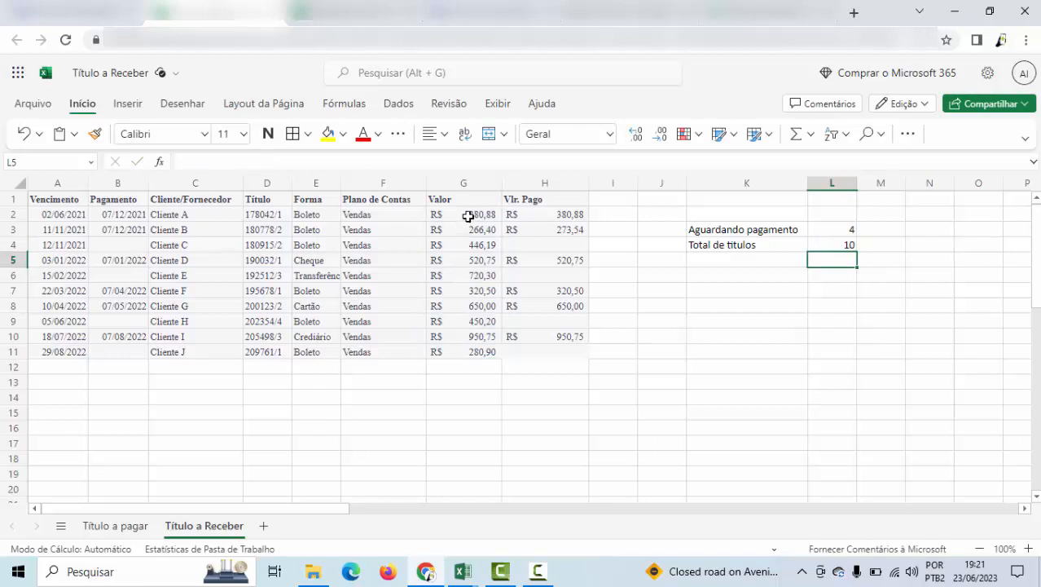
- Enter a second "Total de titulos" label in K5
{"action": "left_click_drag", "start_coordinate": [468, 216], "coordinate": [473, 352]}
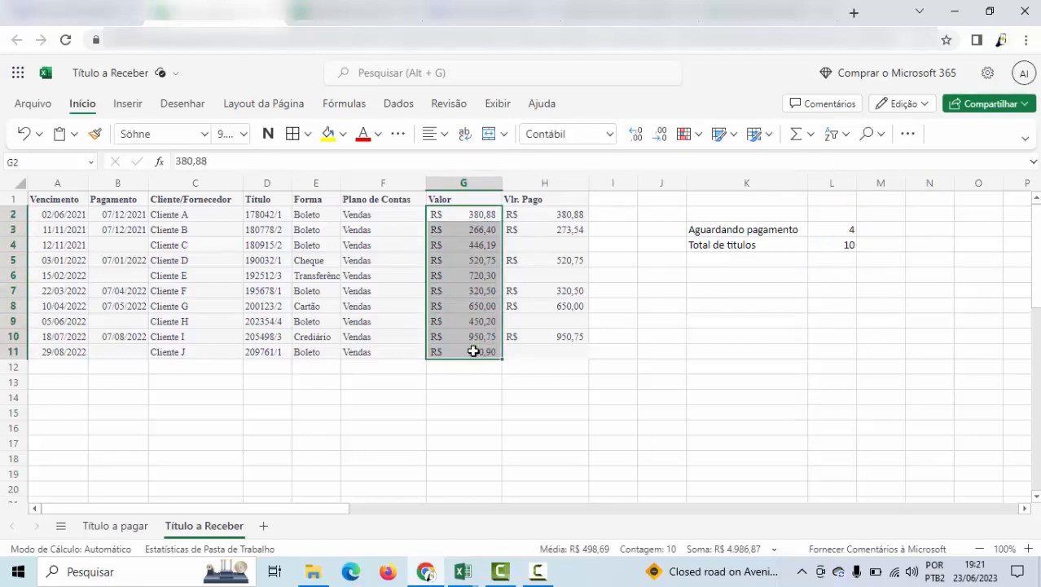
{"action": "left_click", "coordinate": [733, 255]}
{"action": "type", "text": "Total de títulos"}
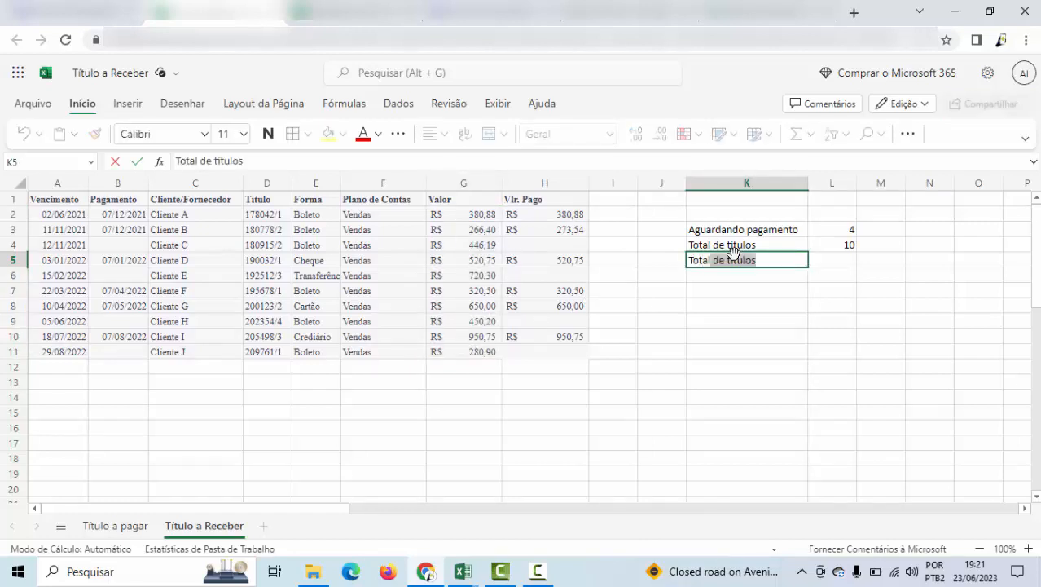
{"action": "key", "text": "Tab"}
- Count the filled Vencimento cells in L5 with CONT.VALORES over A2:A11
{"action": "type", "text": "=contar"}
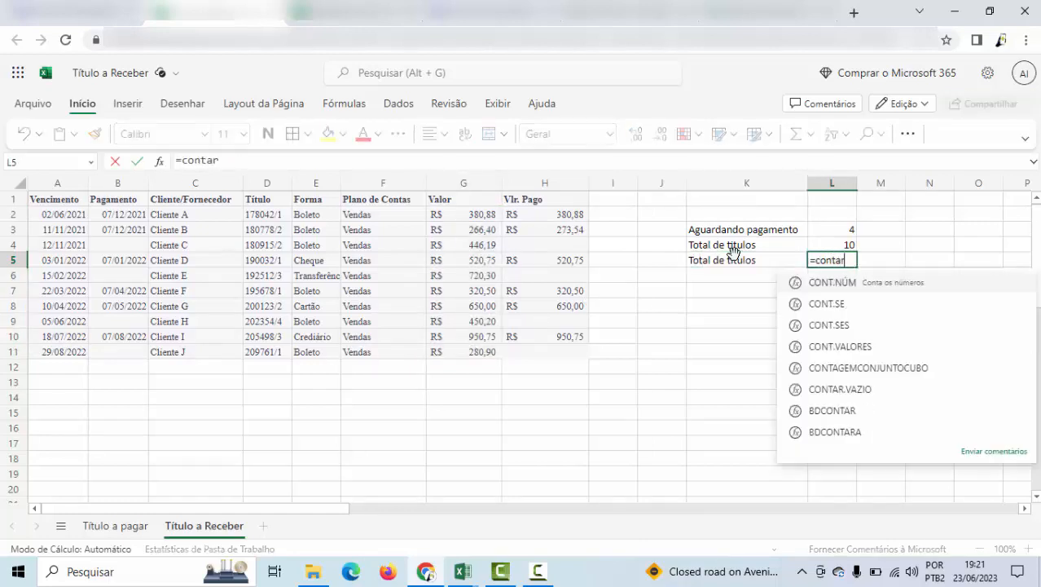
{"action": "key", "text": "BackSpace"}
{"action": "key", "text": "BackSpace"}
{"action": "type", "text": "."}
{"action": "key", "text": "BackSpace"}
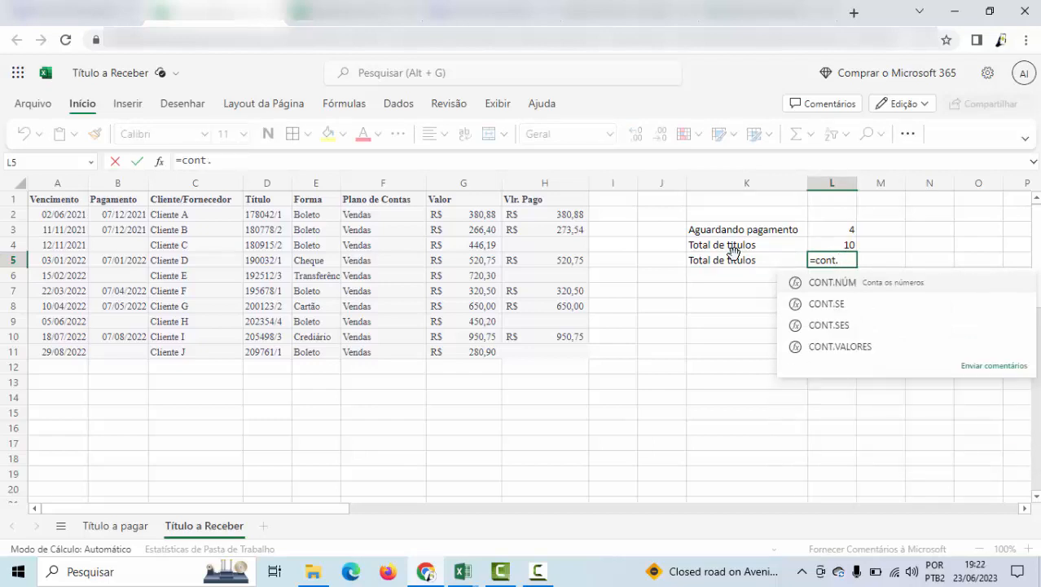
{"action": "type", "text": "ar"}
{"action": "key", "text": "BackSpace"}
{"action": "key", "text": "BackSpace"}
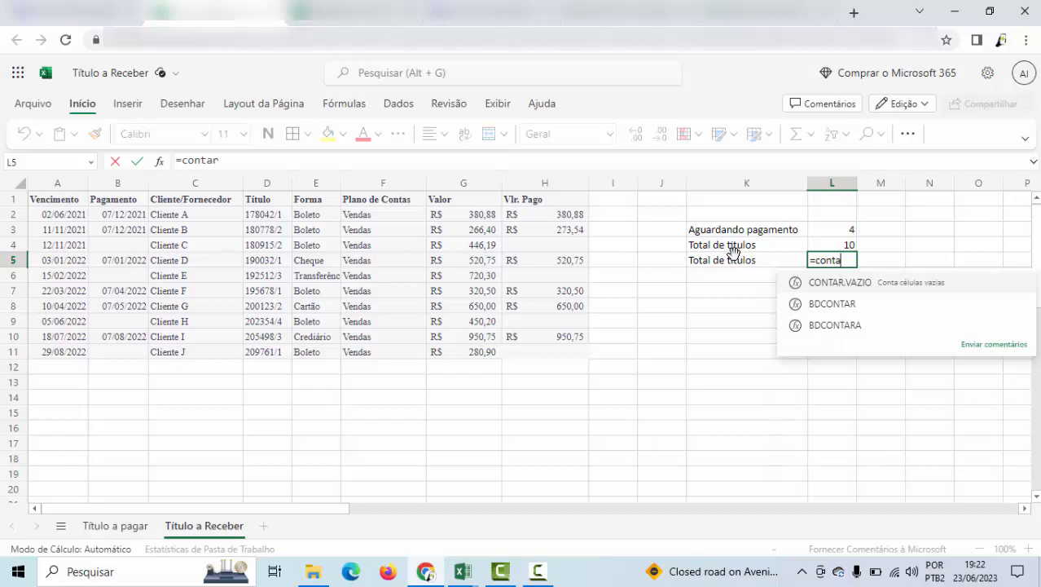
{"action": "type", "text": "."}
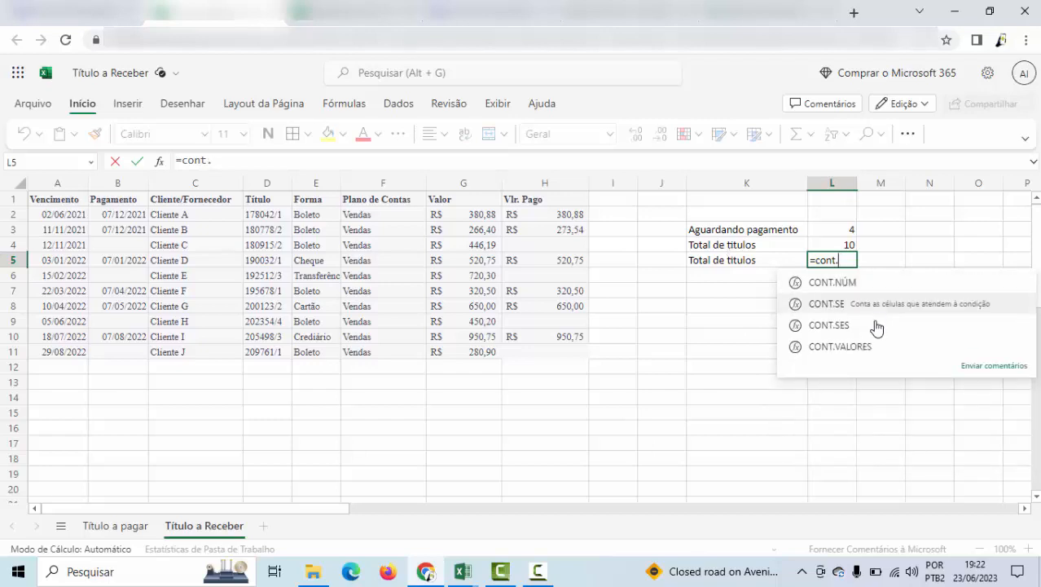
{"action": "left_click", "coordinate": [866, 362]}
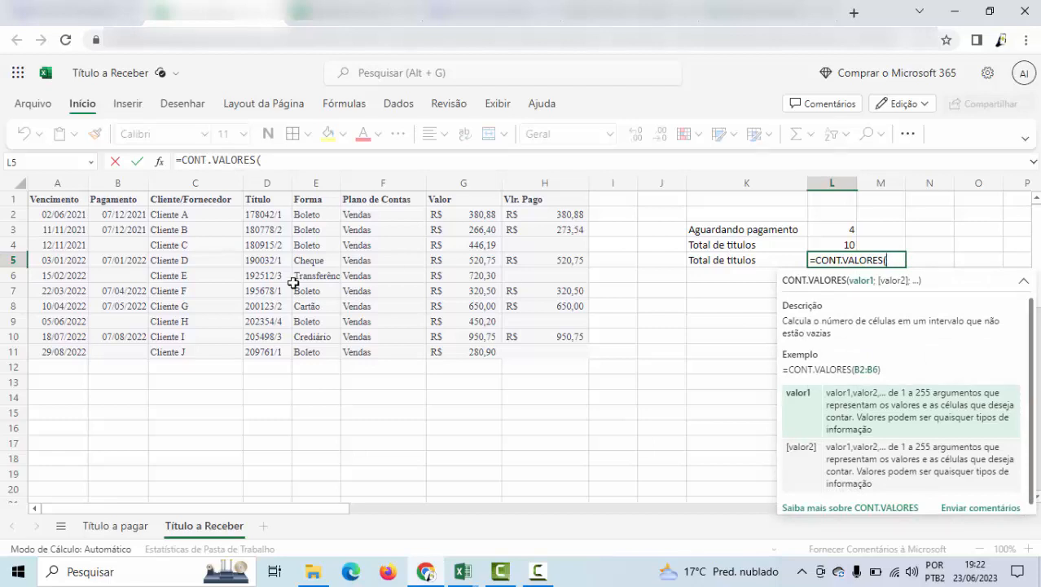
{"action": "left_click", "coordinate": [329, 216]}
{"action": "left_click_drag", "start_coordinate": [330, 216], "coordinate": [321, 343]}
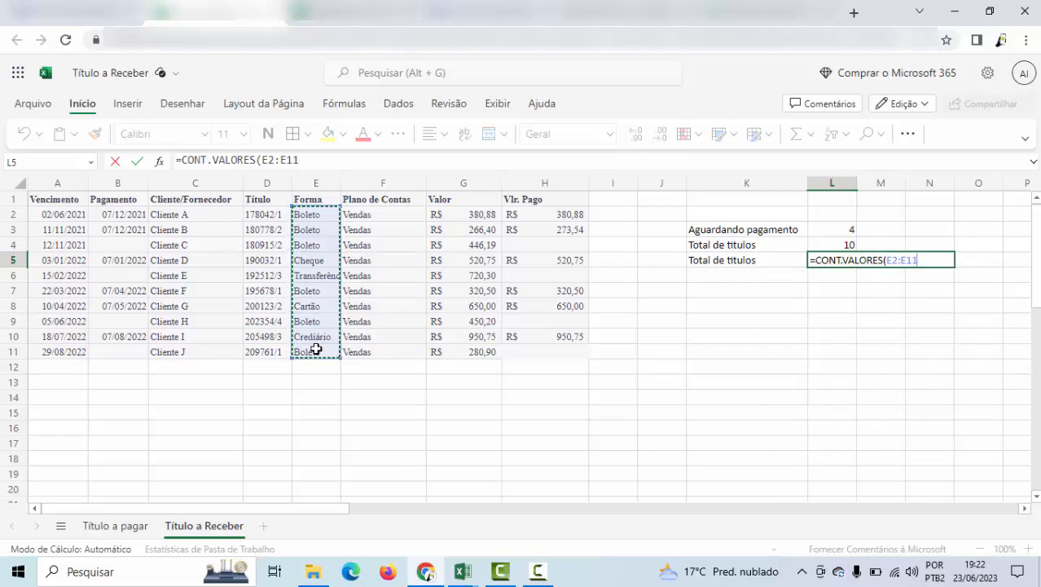
{"action": "left_click_drag", "start_coordinate": [53, 214], "coordinate": [59, 351]}
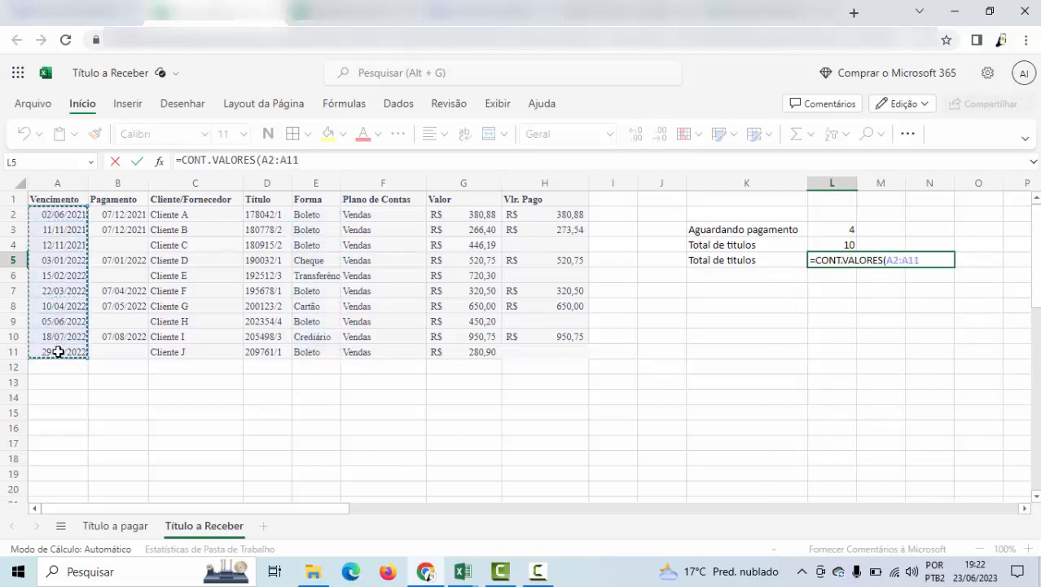
{"action": "key", "text": "Return"}
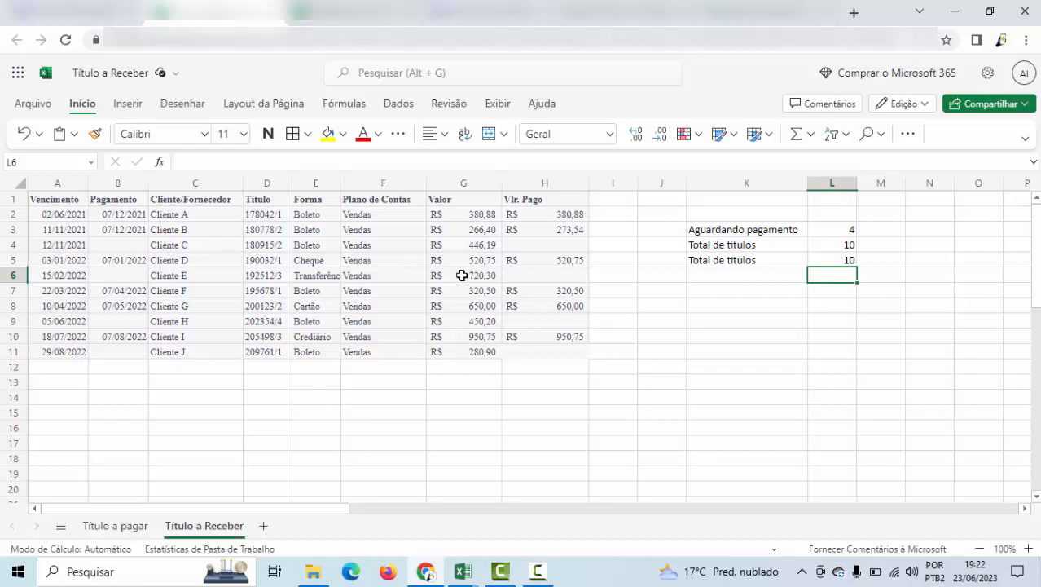
- Enter the label "Total de titulos pagos" in K6, below the second "Total de titulos"
{"action": "left_click", "coordinate": [884, 236]}
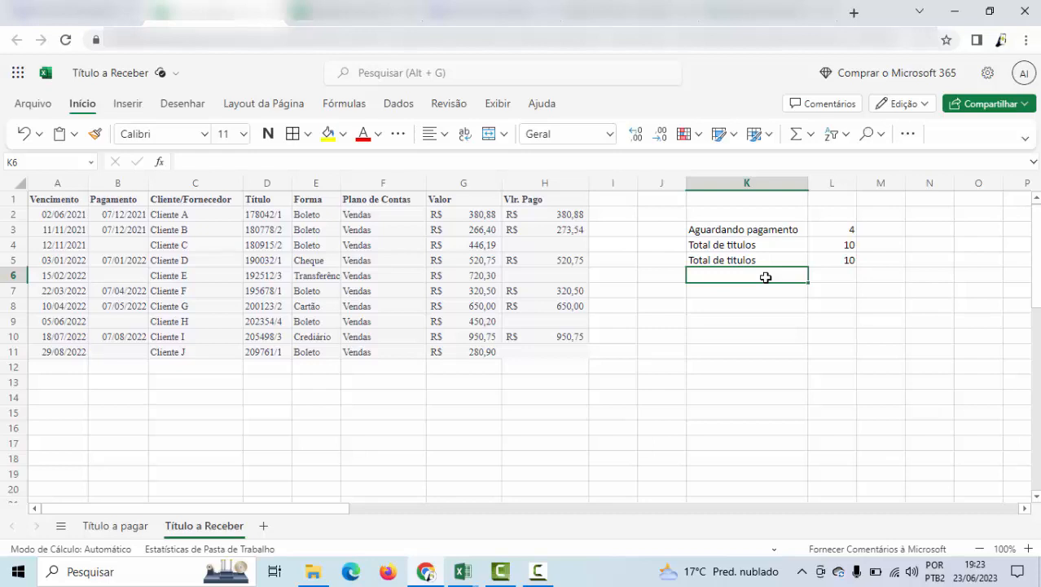
{"action": "type", "text": "Total de t´k"}
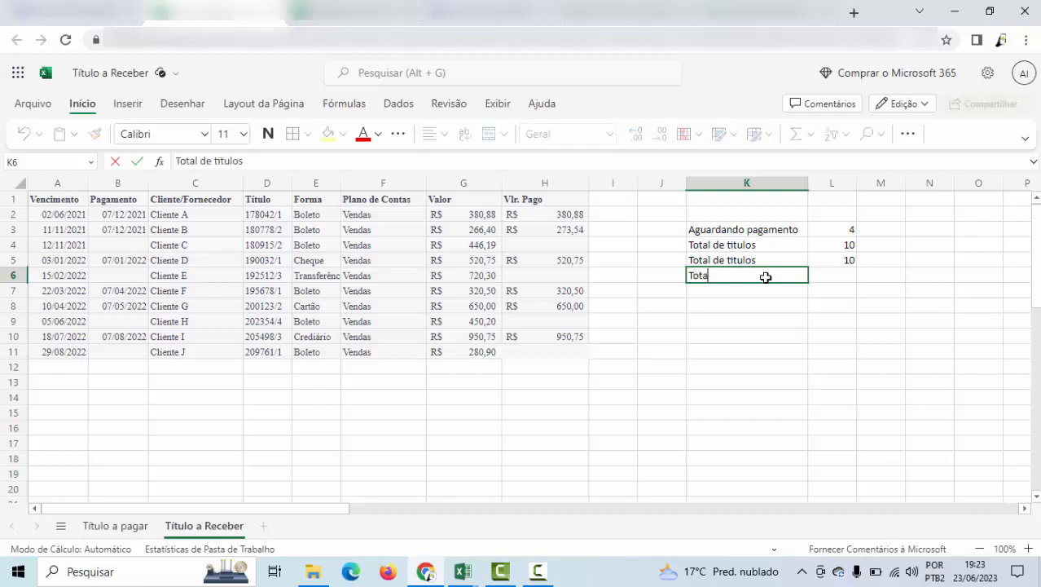
{"action": "key", "text": "BackSpace"}
{"action": "key", "text": "BackSpace"}
{"action": "type", "text": "itulos pagos"}
{"action": "key", "text": "Tab"}
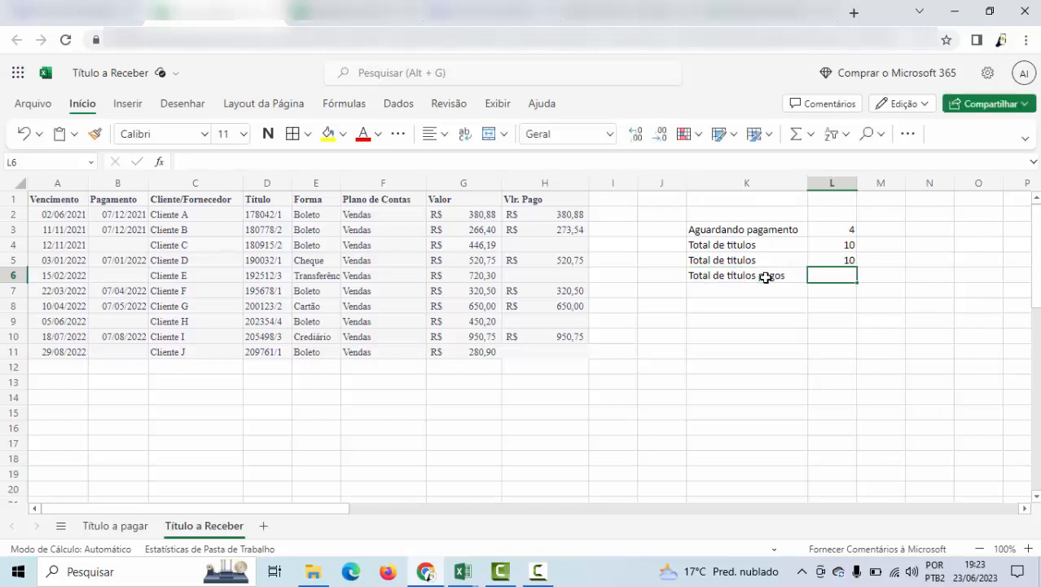
- Count the filled Pagamento cells in L6 with CONT.VALORES over B2:B11
{"action": "type", "text": "="}
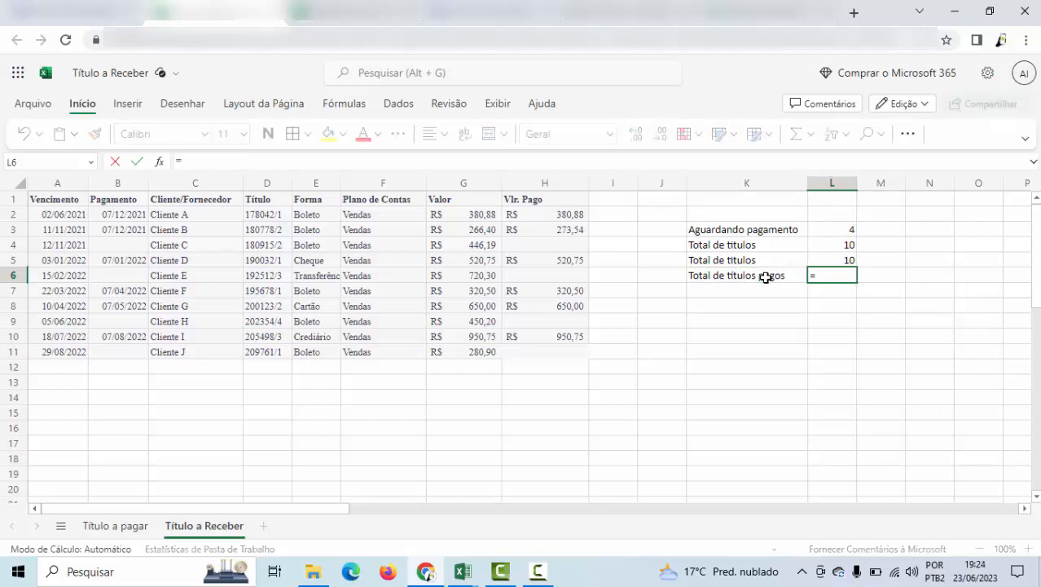
{"action": "type", "text": "cont."}
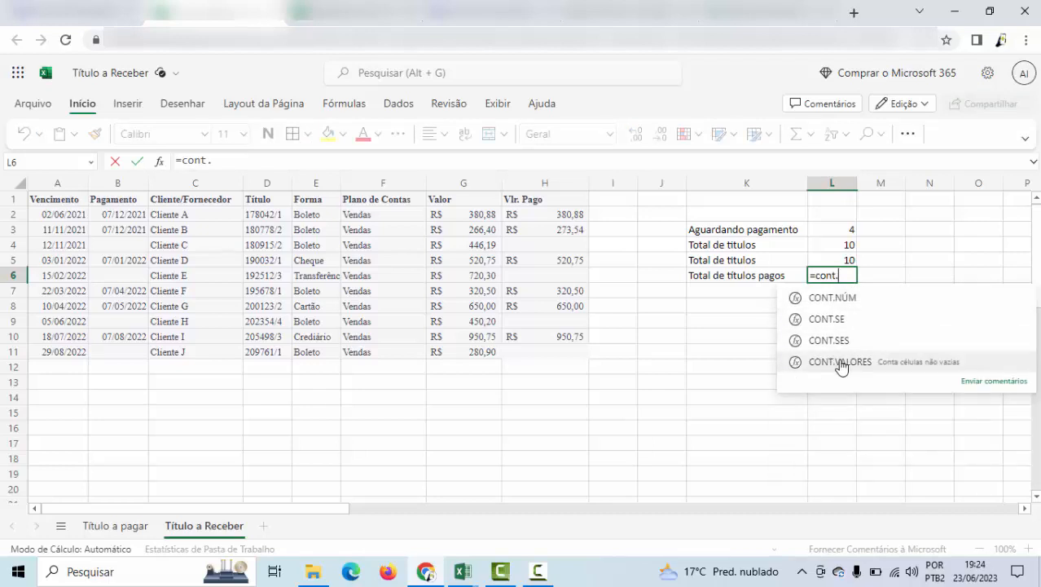
{"action": "double_click", "coordinate": [842, 363]}
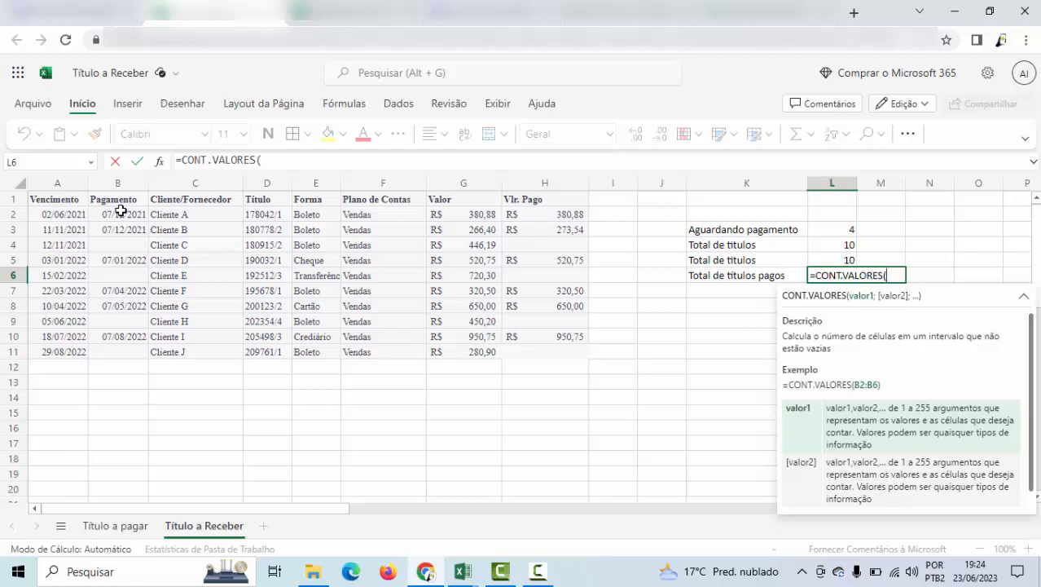
{"action": "left_click_drag", "start_coordinate": [120, 211], "coordinate": [123, 347]}
{"action": "key", "text": "Return"}
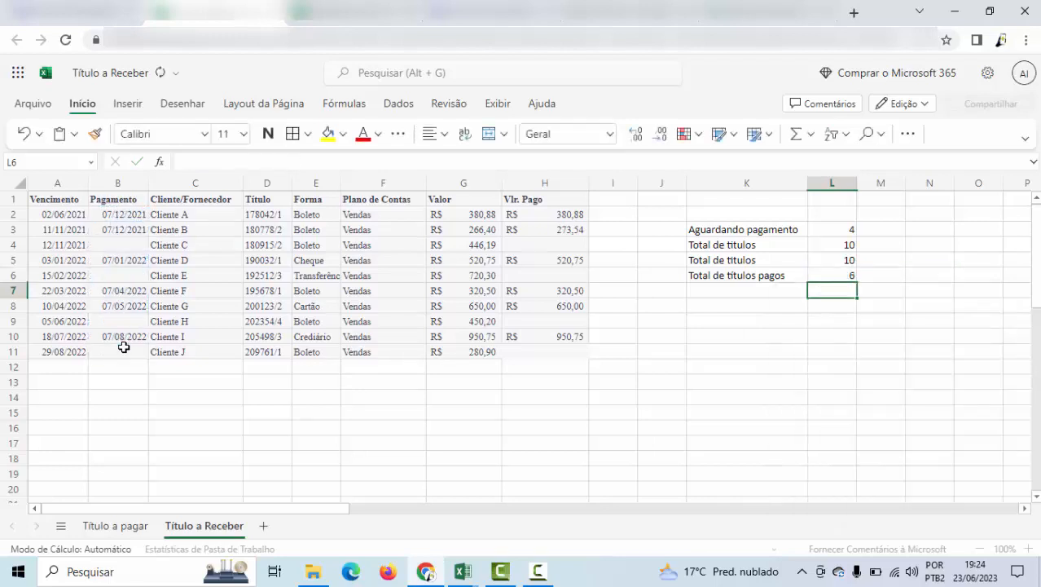
- Count the filled Vlr. Pago cells in M6 with CONT.VALORES over H2:H11
{"action": "left_click", "coordinate": [888, 269]}
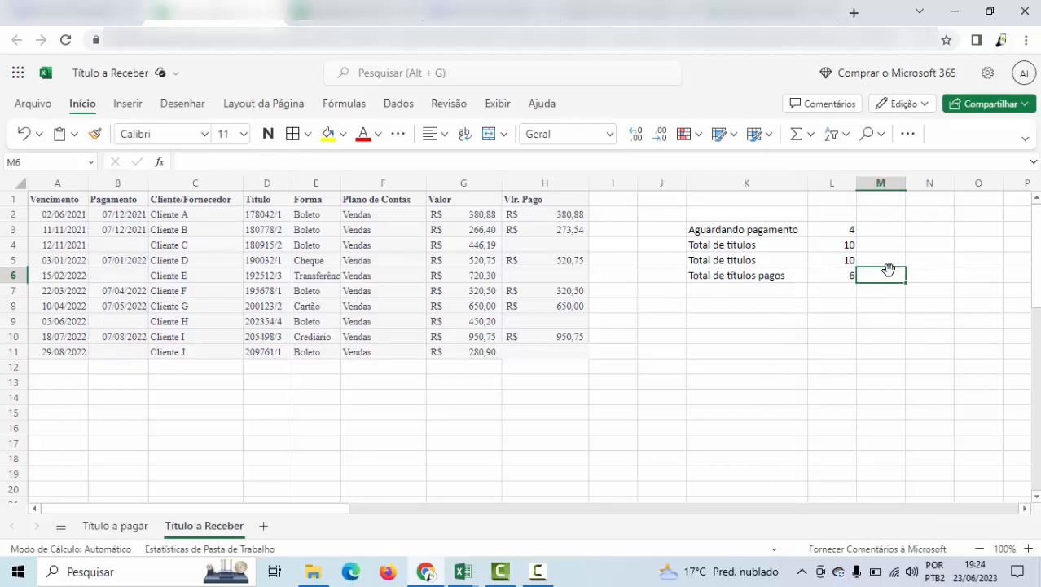
{"action": "type", "text": "=co"}
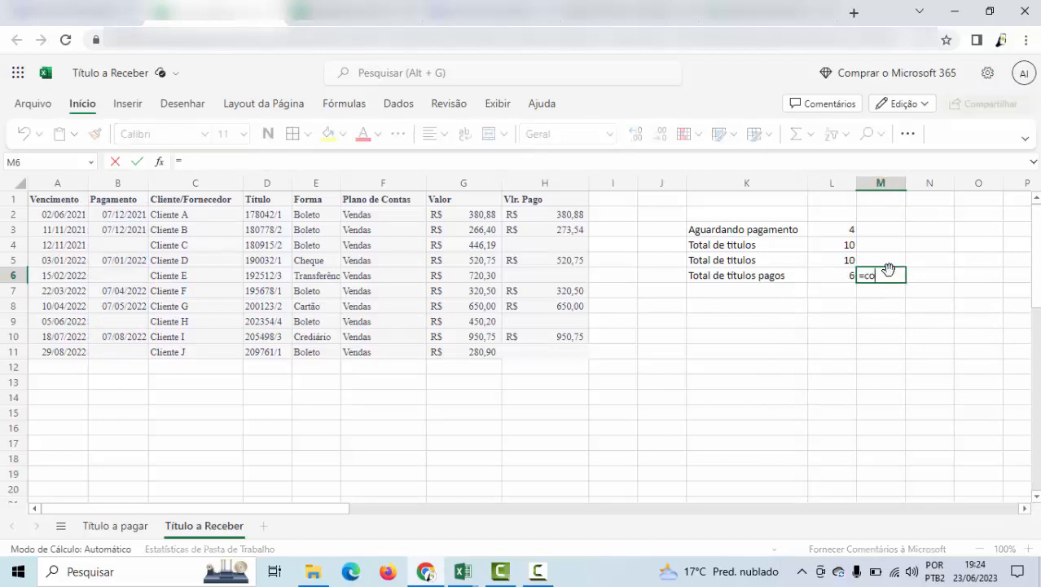
{"action": "type", "text": "nt."}
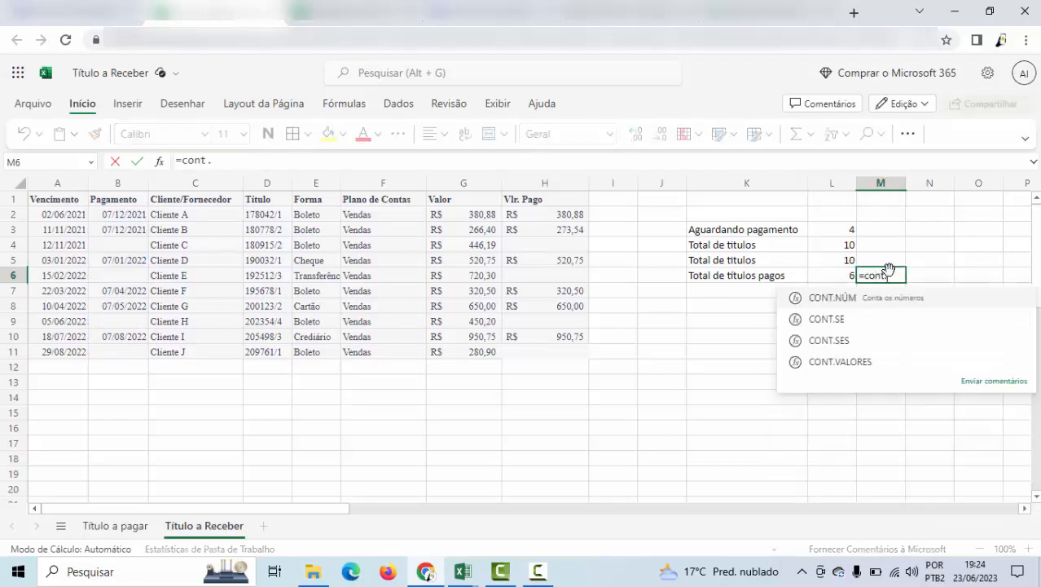
{"action": "left_click", "coordinate": [847, 361]}
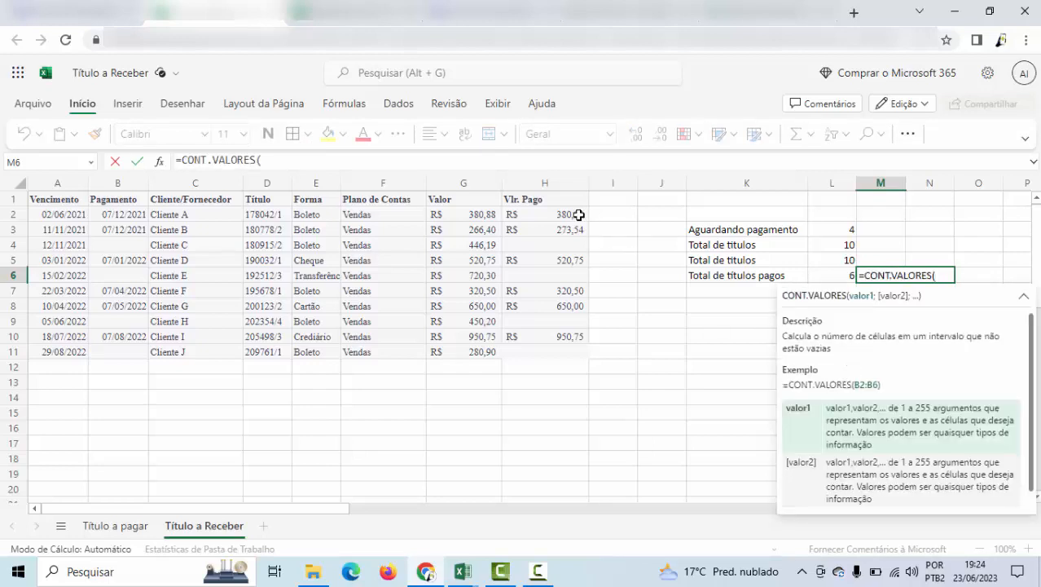
{"action": "left_click_drag", "start_coordinate": [577, 214], "coordinate": [568, 347]}
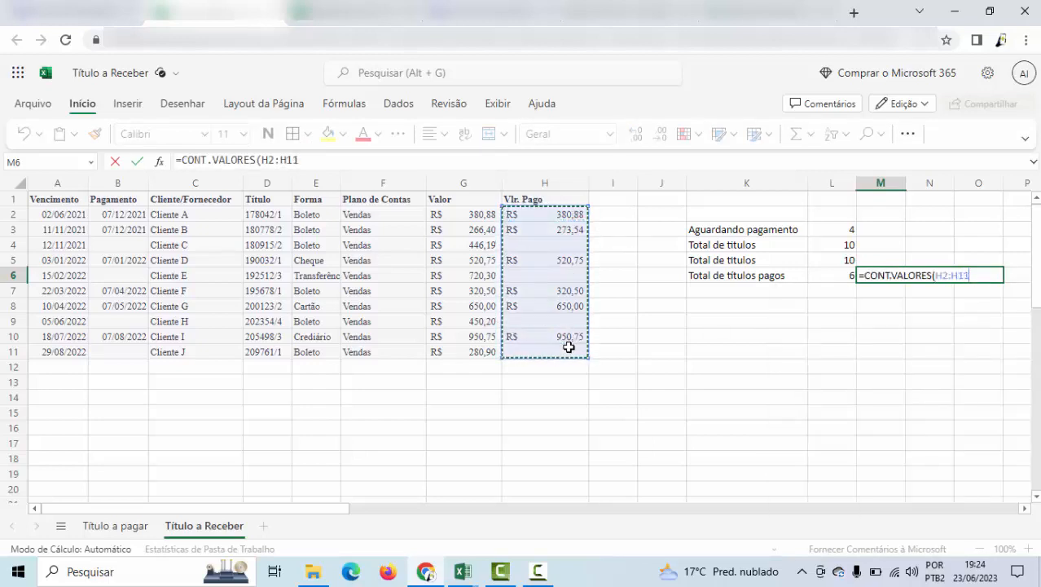
{"action": "key", "text": "Return"}
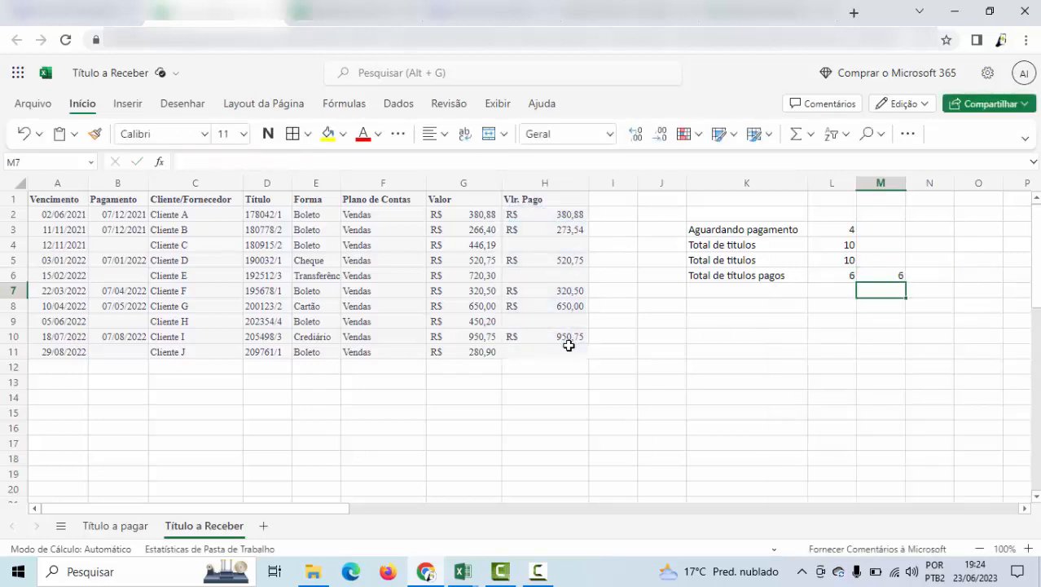
- Review the counting formulas behind the summary results in L3 through L6
{"action": "left_click", "coordinate": [767, 284]}
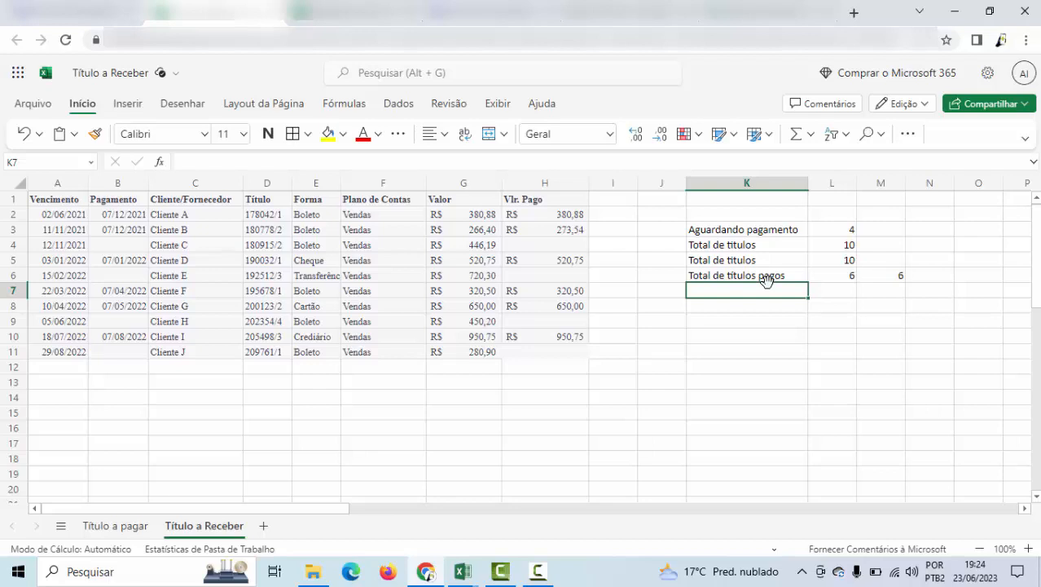
{"action": "left_click", "coordinate": [838, 275]}
{"action": "left_click", "coordinate": [845, 247]}
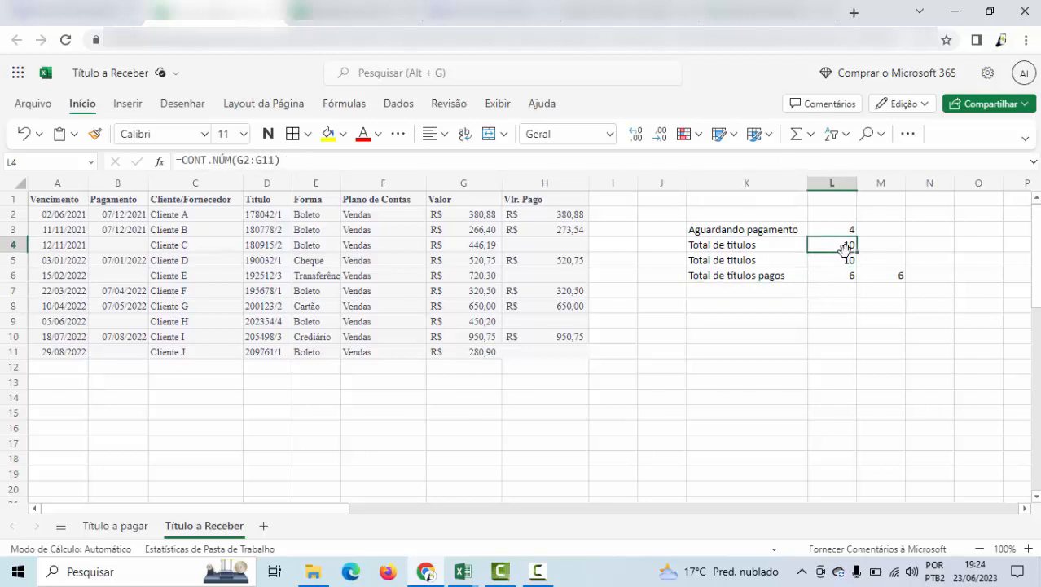
{"action": "left_click", "coordinate": [845, 259]}
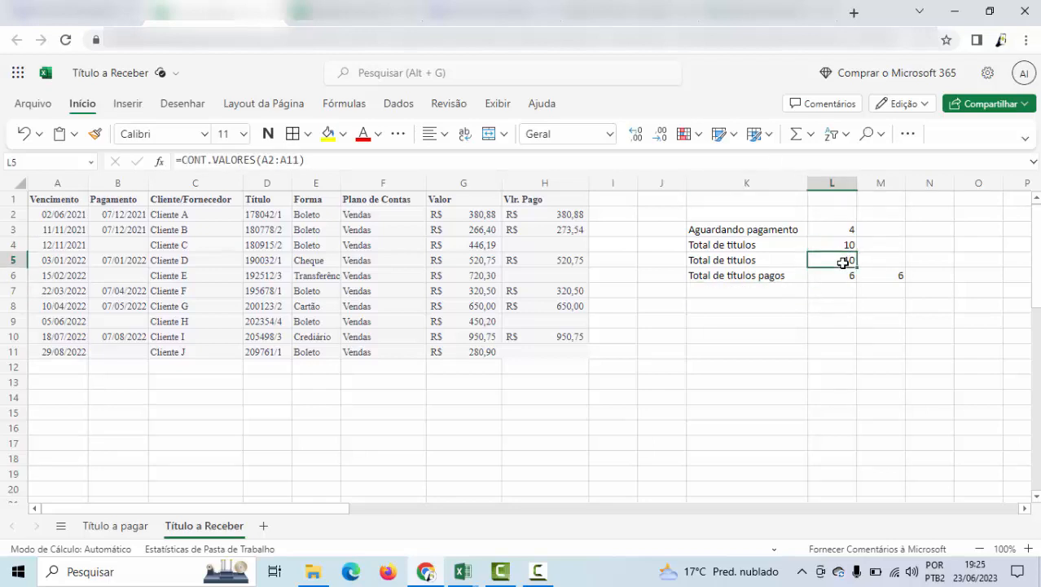
{"action": "left_click", "coordinate": [839, 231]}
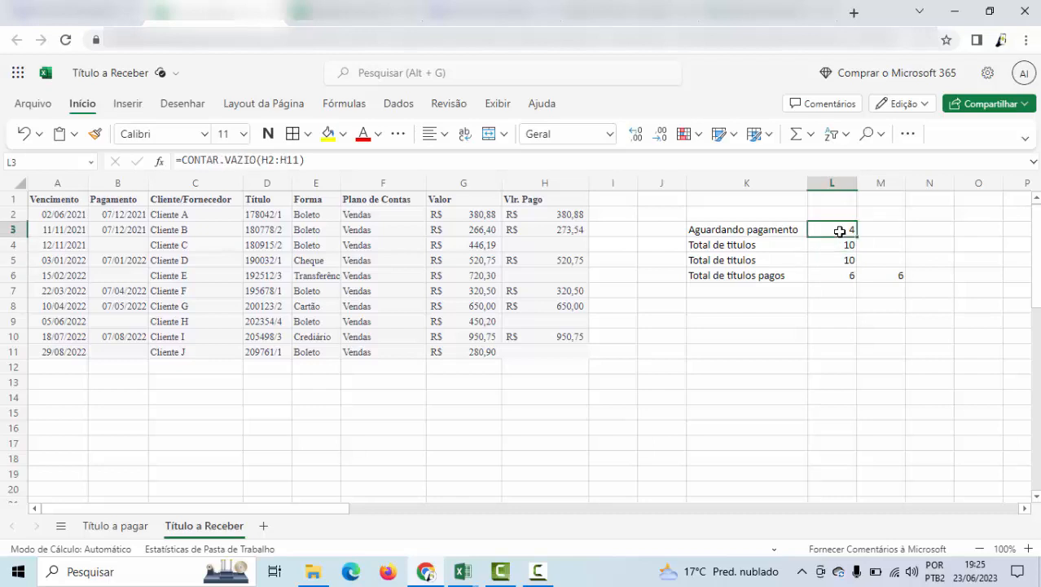
{"action": "left_click", "coordinate": [769, 286]}
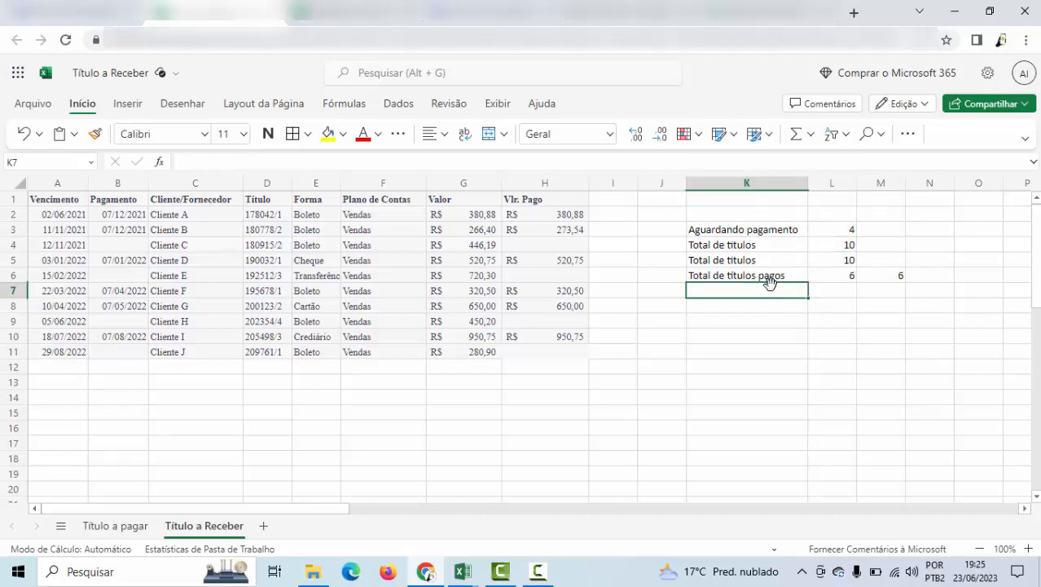
{"action": "type", "text": "="}
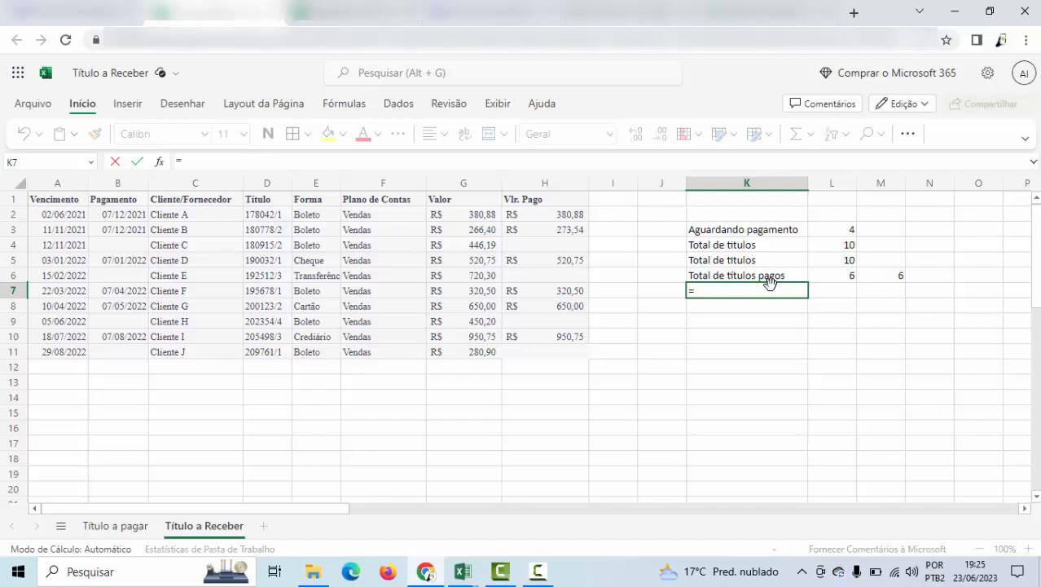
{"action": "type", "text": "cont.se"}
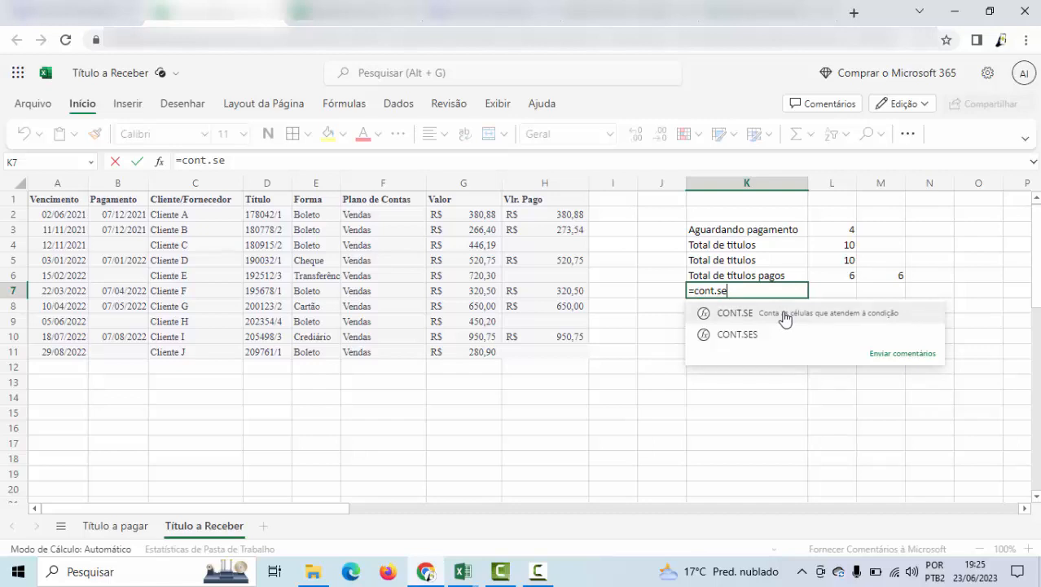
{"action": "key", "text": "Escape"}
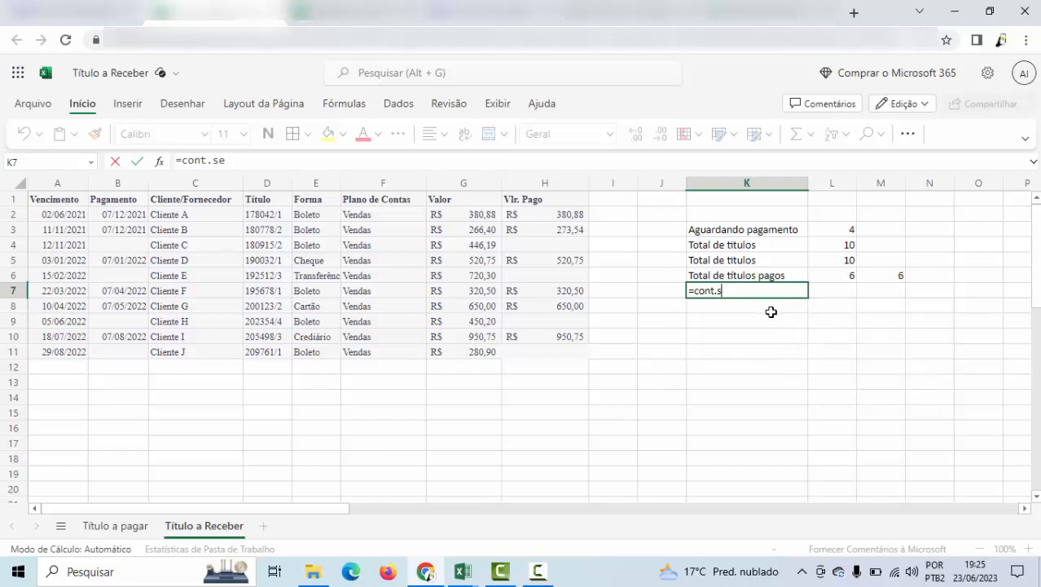
{"action": "key", "text": "BackSpace"}
{"action": "key", "text": "BackSpace"}
{"action": "key", "text": "BackSpace"}
{"action": "key", "text": "BackSpace"}
{"action": "left_click", "coordinate": [770, 312]}
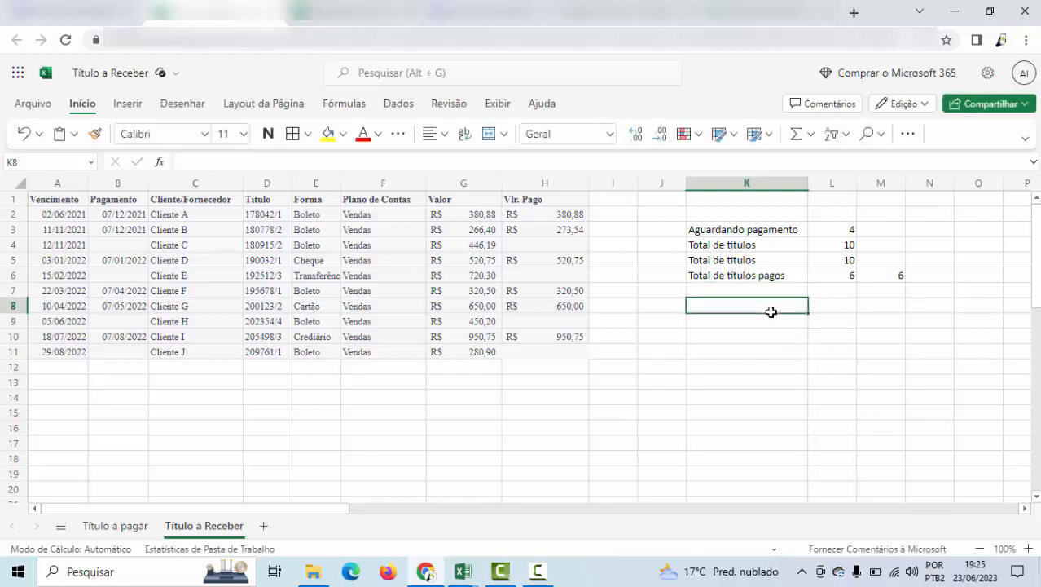
- Enter the label "Titulos boletos" in K7, below "Total de titulos pagos"
{"action": "left_click", "coordinate": [766, 294]}
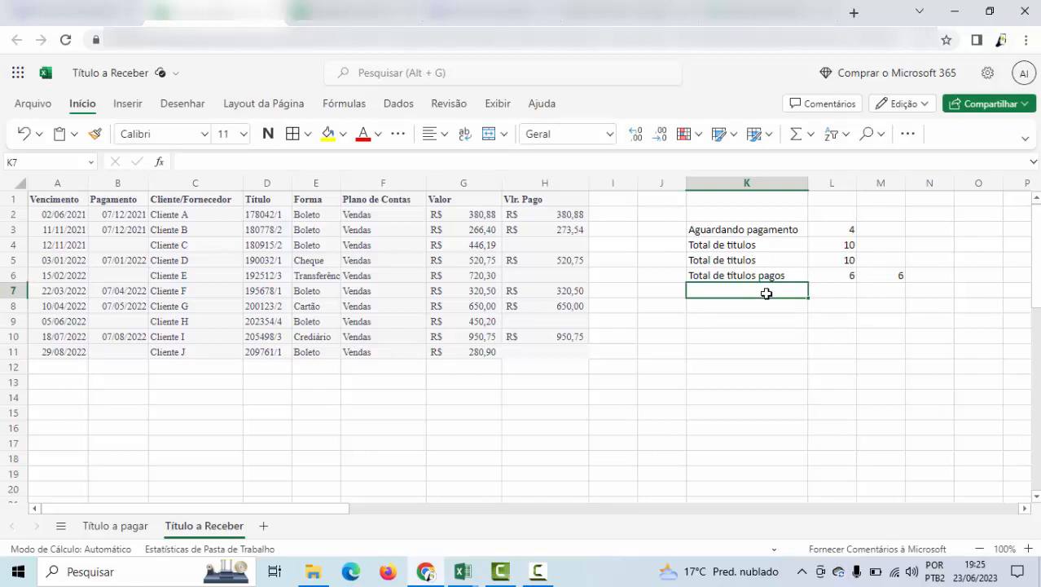
{"action": "type", "text": "T"}
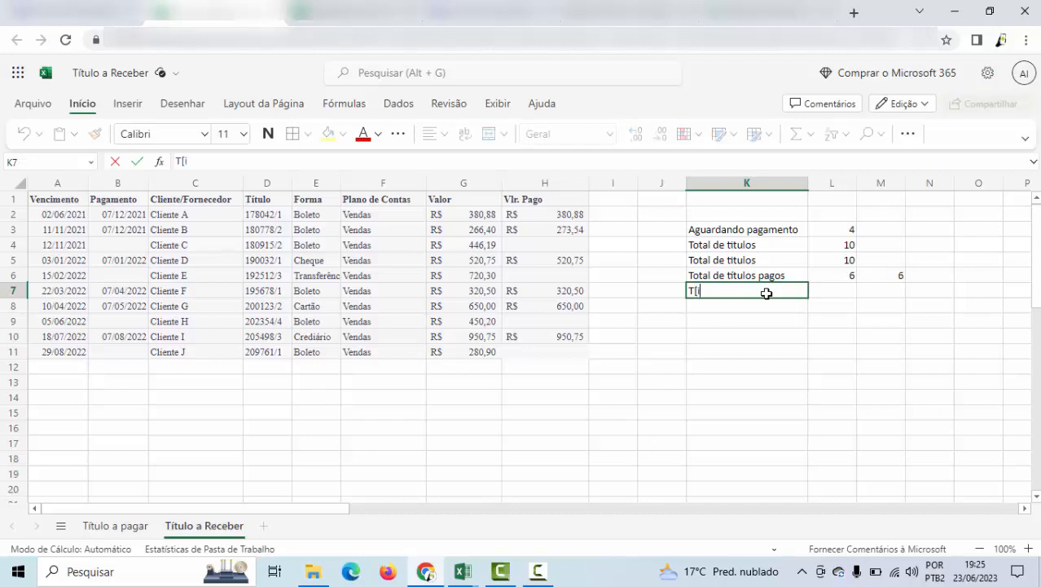
{"action": "type", "text": "itulos oboletos"}
{"action": "key", "text": "Tab"}
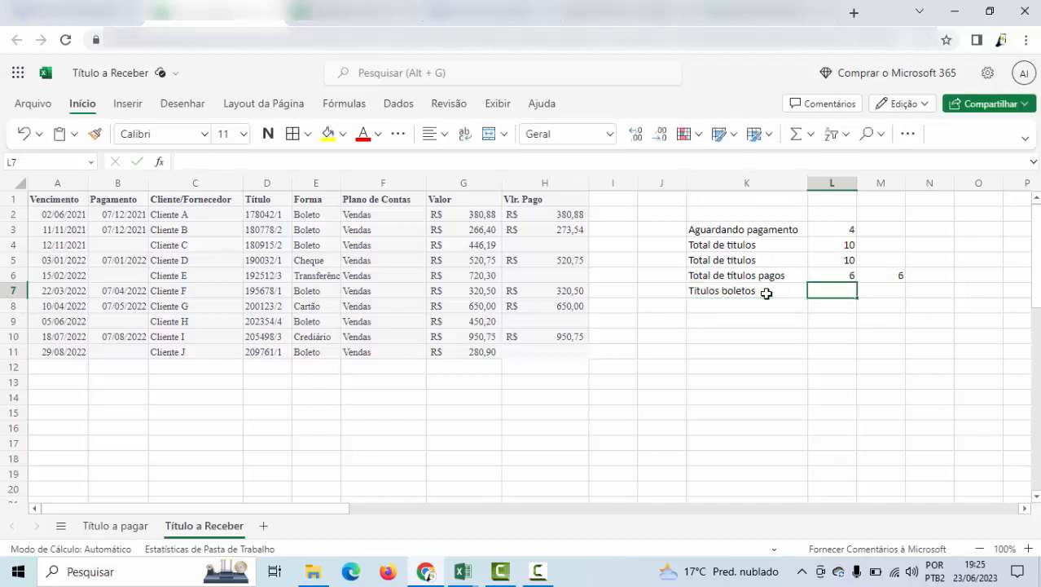
- Count the boleto titles in L7 with CONT.SE over E2:E11, using "Boleto" as the criterion
{"action": "type", "text": "=cont.se"}
{"action": "key", "text": "Tab"}
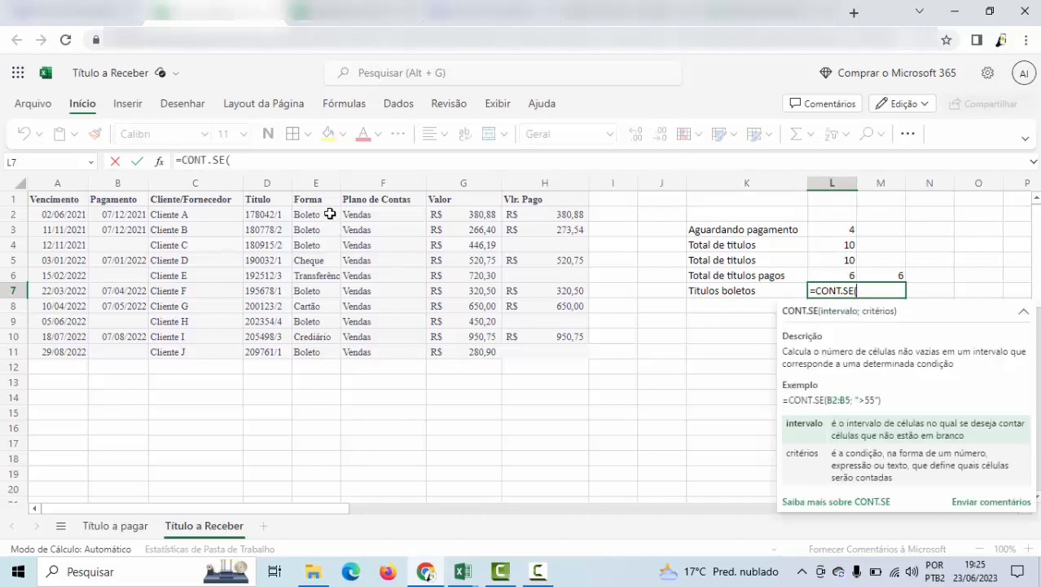
{"action": "left_click", "coordinate": [328, 214]}
{"action": "left_click_drag", "start_coordinate": [327, 239], "coordinate": [326, 348]}
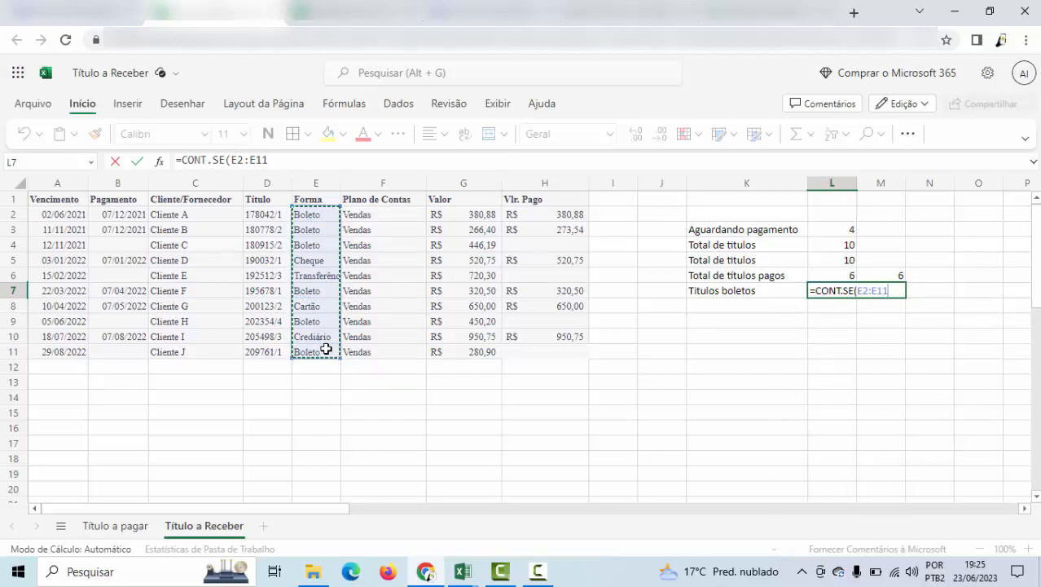
{"action": "left_click", "coordinate": [892, 290]}
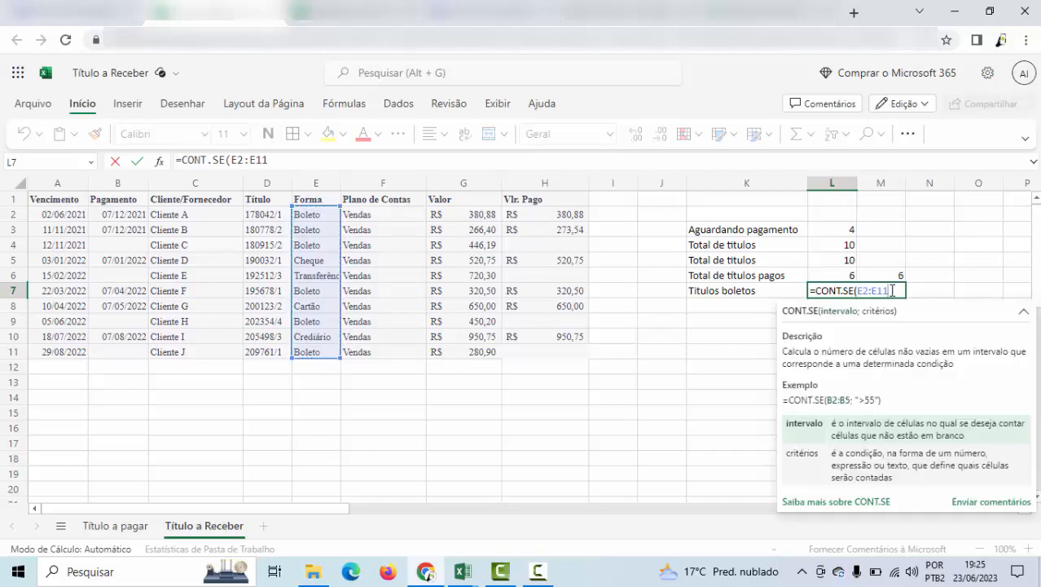
{"action": "left_click_drag", "start_coordinate": [892, 290], "coordinate": [858, 291]}
{"action": "left_click", "coordinate": [896, 290]}
{"action": "type", "text": ";\"B"}
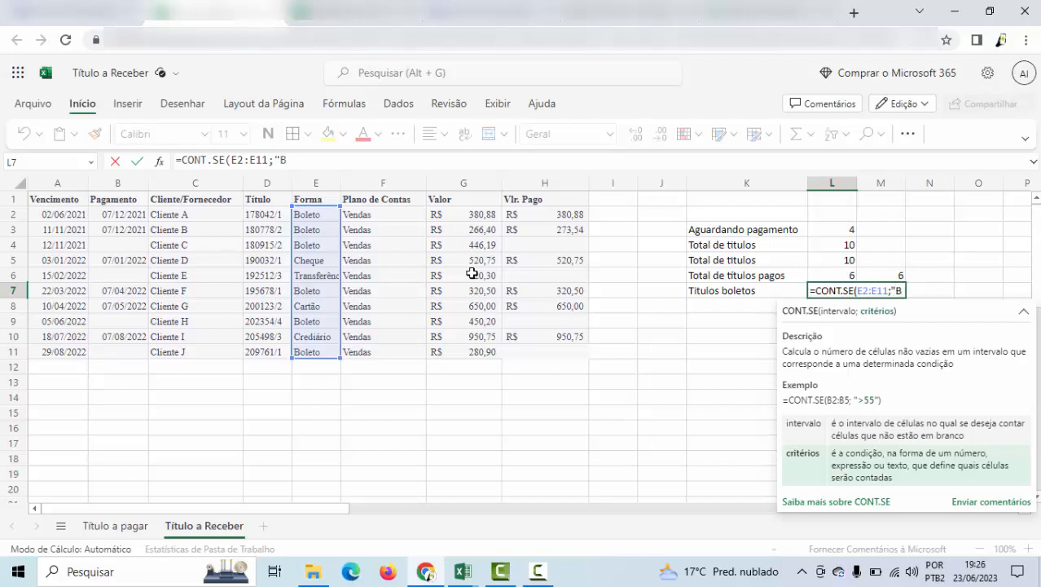
{"action": "type", "text": "oleto\""}
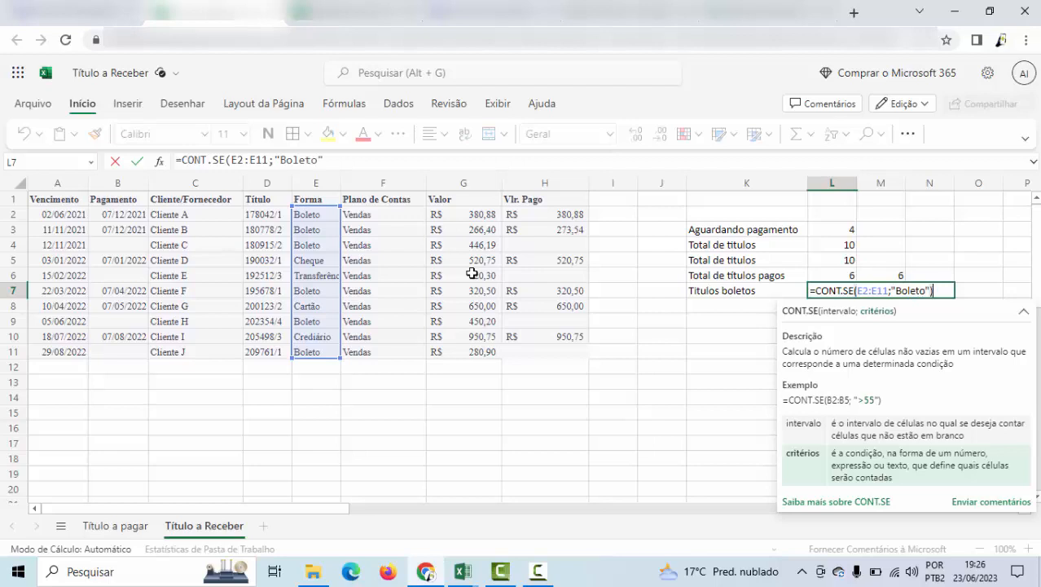
{"action": "type", "text": ")"}
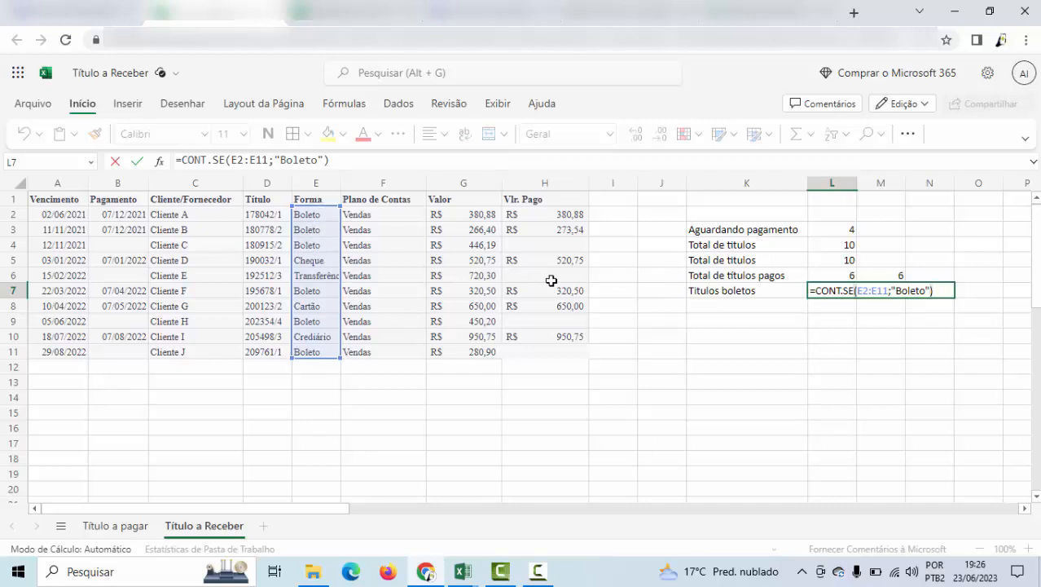
{"action": "key", "text": "Return"}
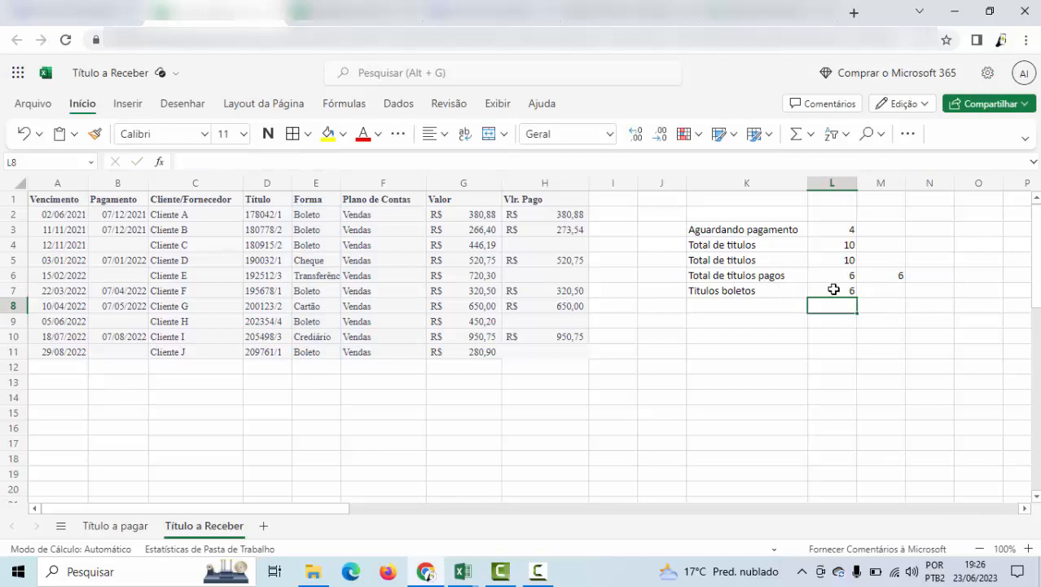
- Check the Forma entries from E2 down to E11 against the boleto count in L7
{"action": "left_click", "coordinate": [833, 290]}
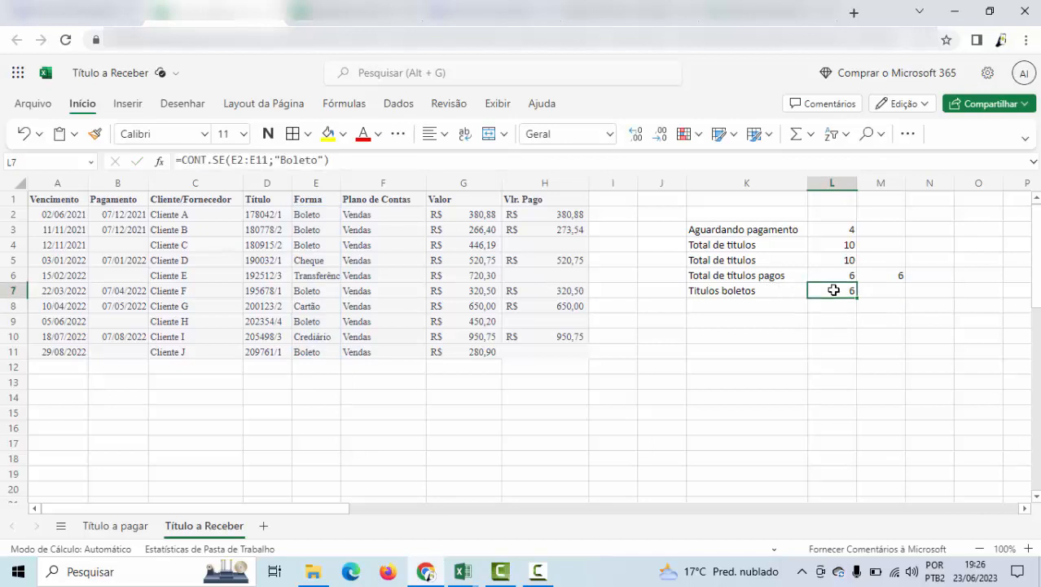
{"action": "left_click", "coordinate": [322, 212]}
{"action": "key", "text": "Down"}
{"action": "key", "text": "Down"}
{"action": "key", "text": "Down"}
{"action": "key", "text": "Down"}
{"action": "key", "text": "Down"}
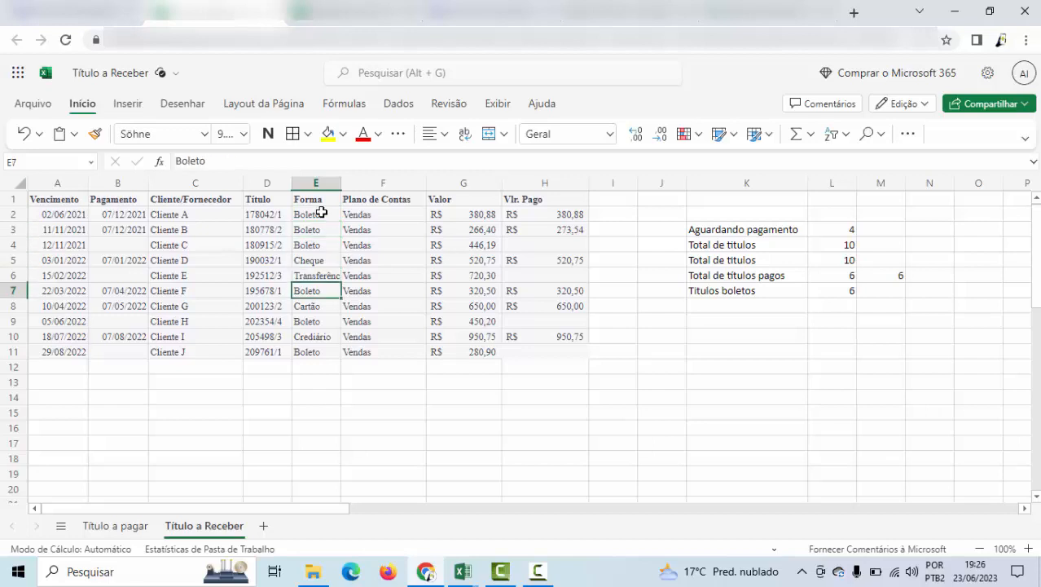
{"action": "key", "text": "Down"}
{"action": "key", "text": "Down"}
{"action": "key", "text": "Down"}
{"action": "key", "text": "Down"}
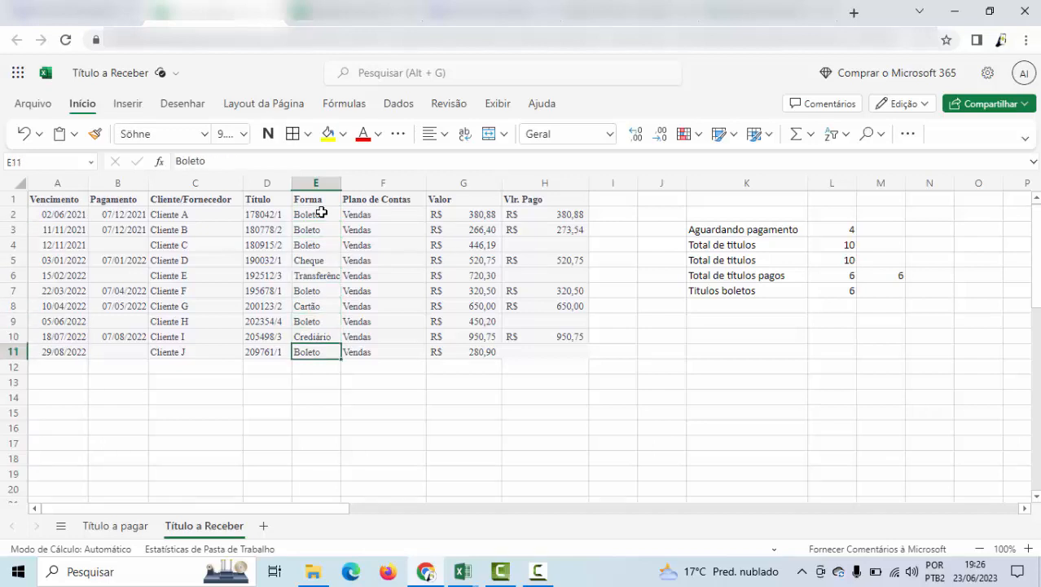
{"action": "left_click", "coordinate": [847, 291]}
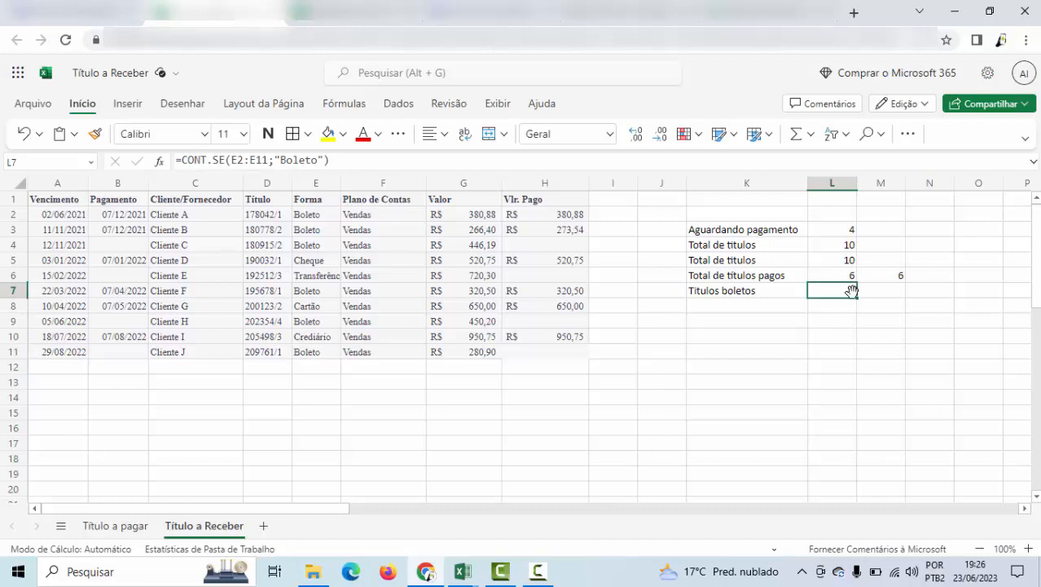
- Enter the label "cartão" in K8, below "Titulos boletos"
{"action": "left_click", "coordinate": [767, 308]}
{"action": "type", "text": "cartão"}
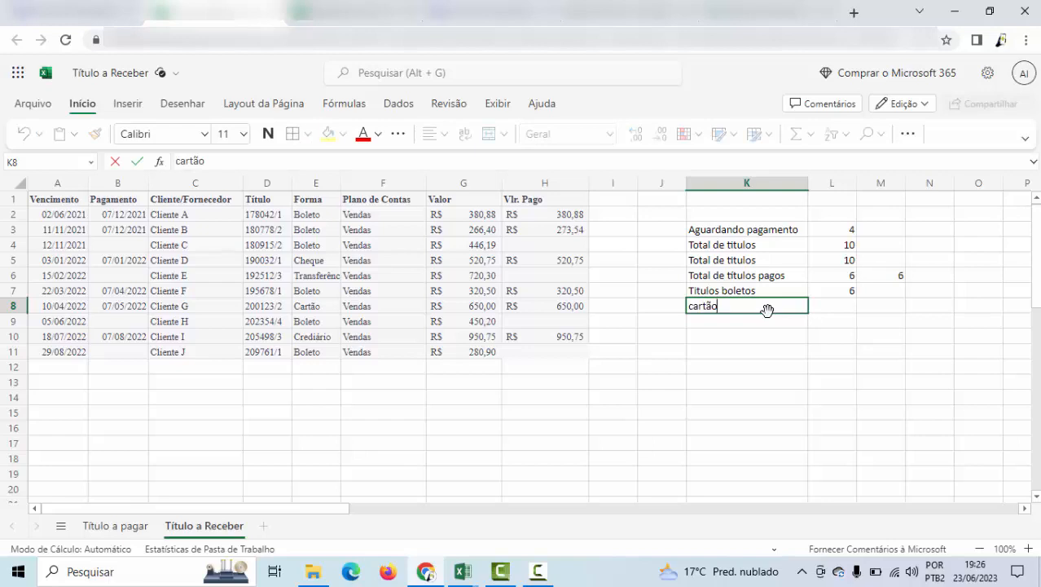
{"action": "key", "text": "Tab"}
- Count the card titles in L8 with CONT.SE over E2:E11, using cell E8 as the criterion
{"action": "type", "text": "=conset"}
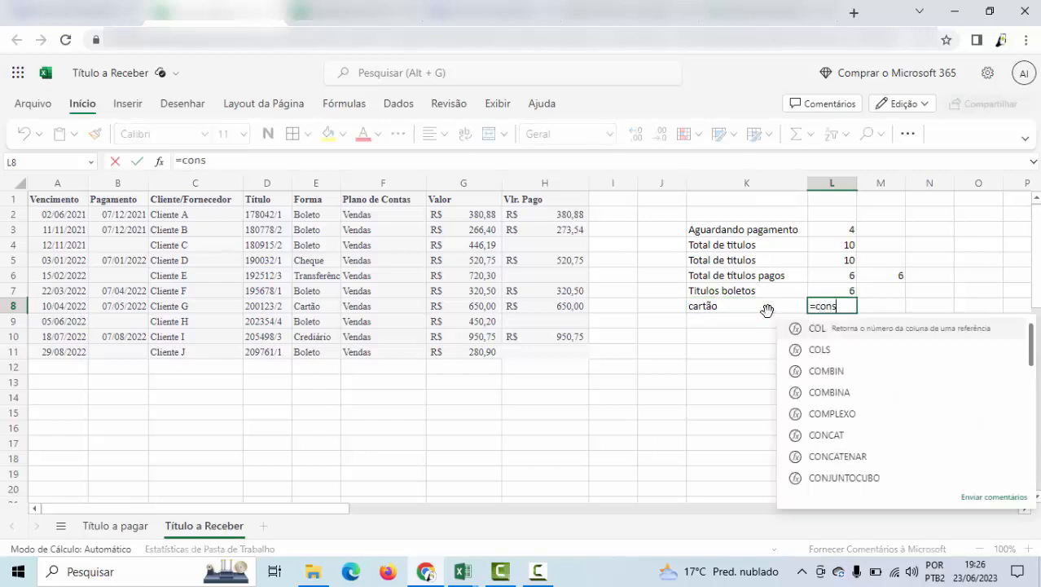
{"action": "key", "text": "BackSpace"}
{"action": "key", "text": "BackSpace"}
{"action": "key", "text": "BackSpace"}
{"action": "type", "text": "t.se"}
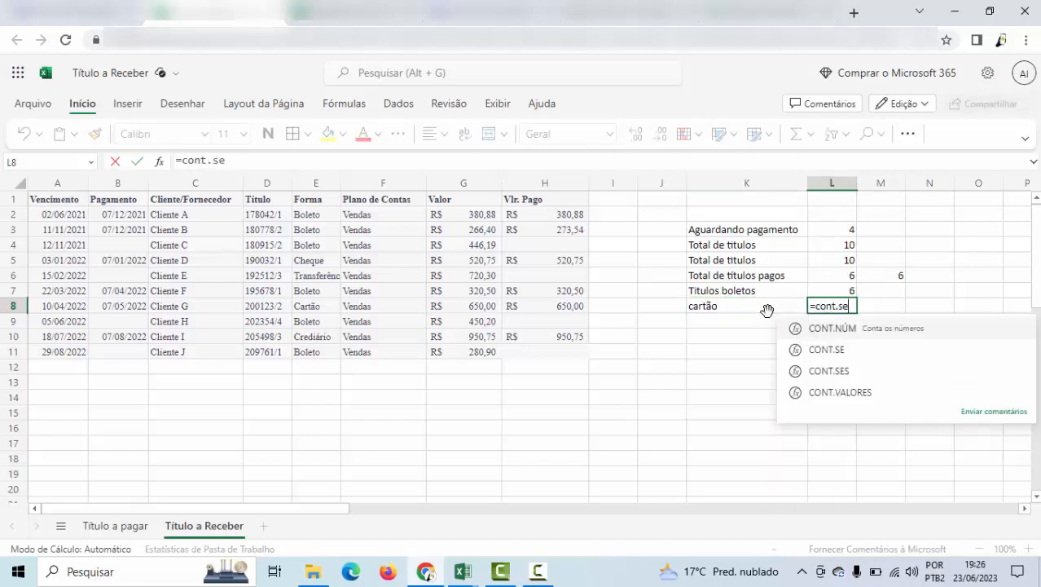
{"action": "key", "text": "Tab"}
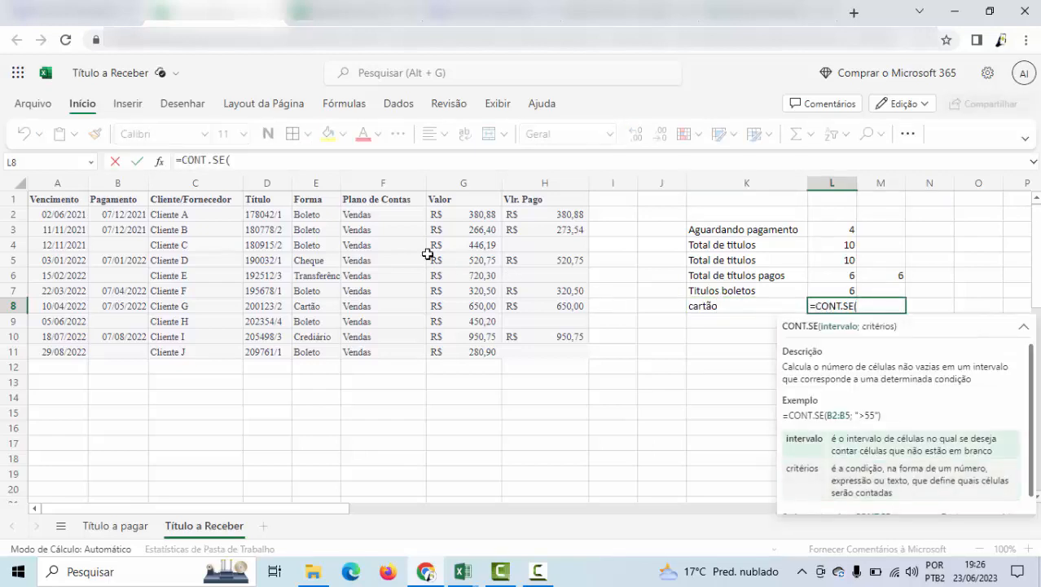
{"action": "left_click", "coordinate": [311, 212]}
{"action": "left_click_drag", "start_coordinate": [310, 212], "coordinate": [318, 349]}
{"action": "type", "text": ";"}
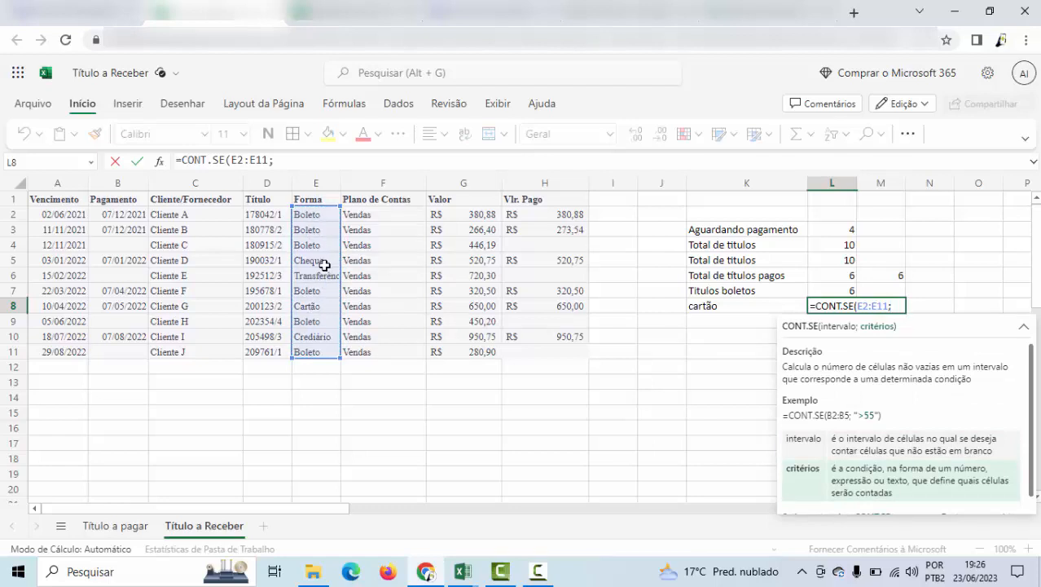
{"action": "left_click", "coordinate": [321, 306]}
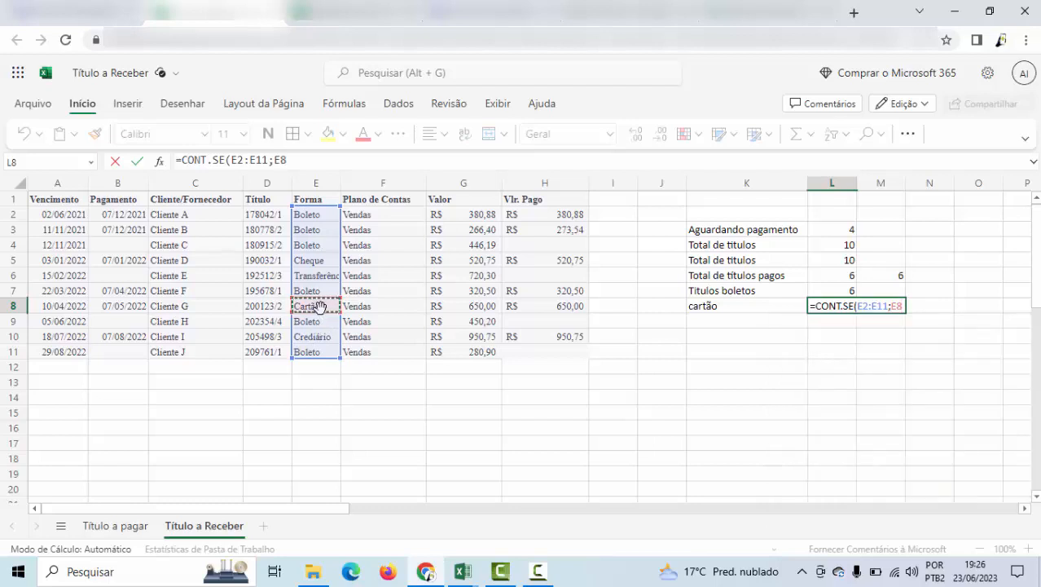
{"action": "type", "text": ")"}
{"action": "key", "text": "Return"}
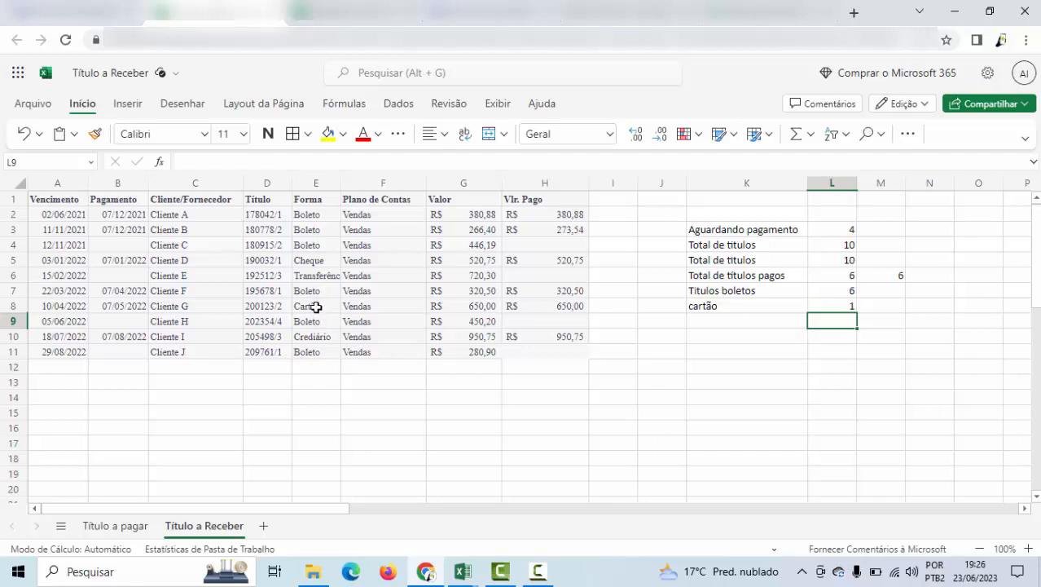
- Change the Forma of Cliente D in E5 to "Cartão" and check the card count in L8
{"action": "left_click", "coordinate": [314, 262]}
{"action": "type", "text": "Cartão"}
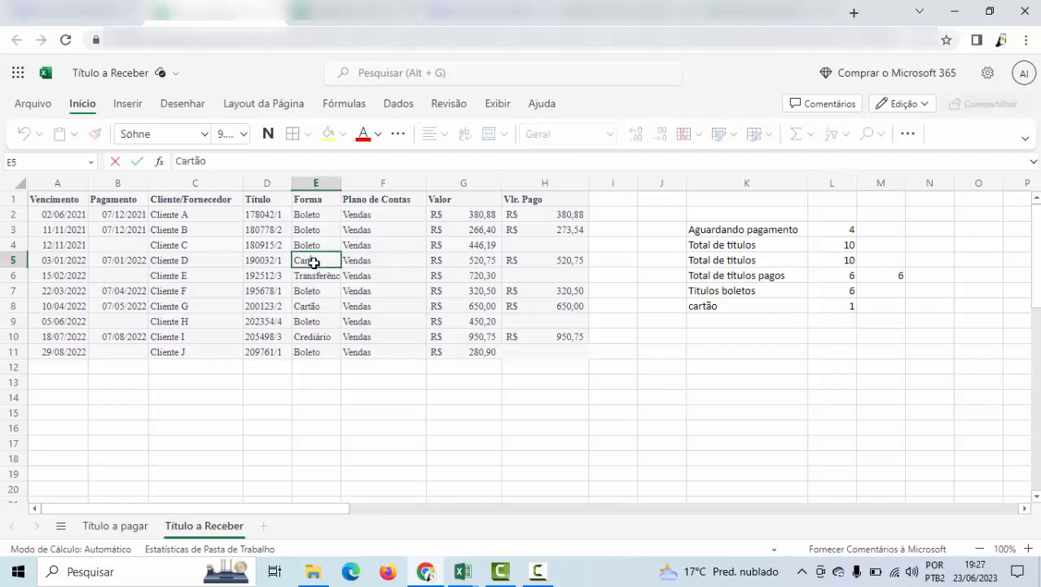
{"action": "key", "text": "Return"}
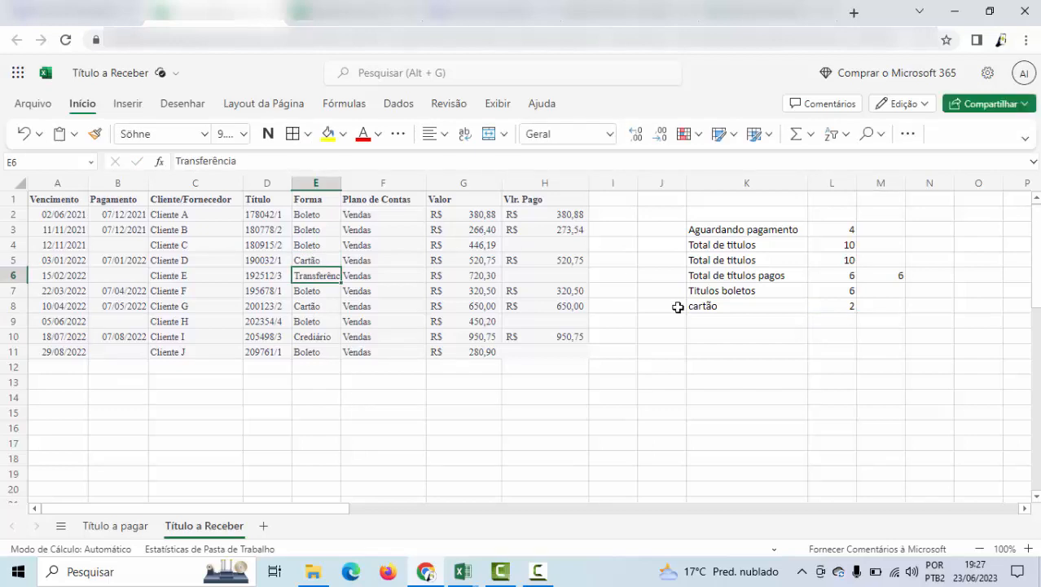
{"action": "left_click", "coordinate": [829, 308]}
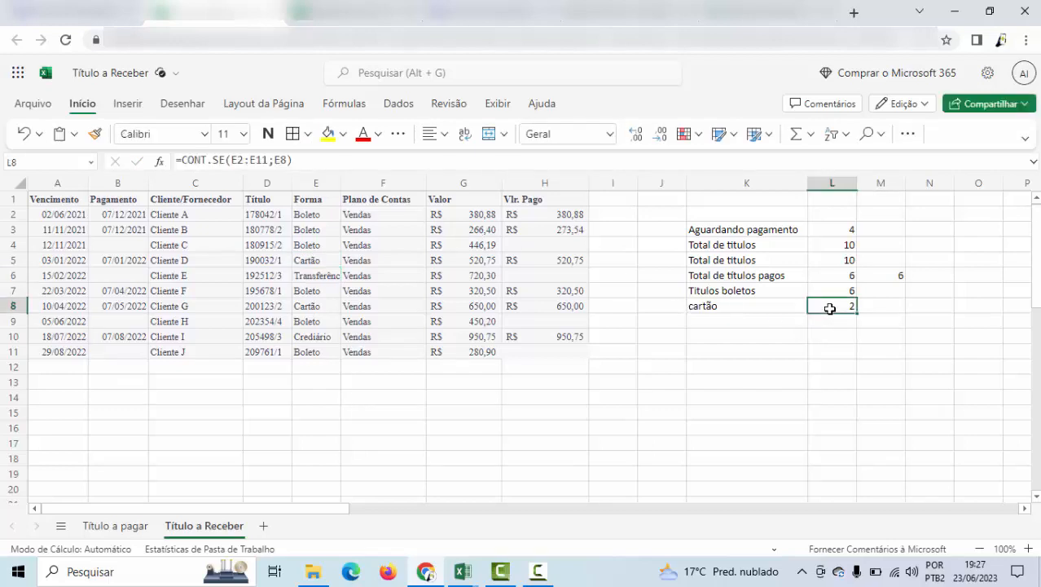
- Change the Forma of Cliente E in E6 to "Cartão" and check the card count in L8
{"action": "left_click", "coordinate": [319, 275]}
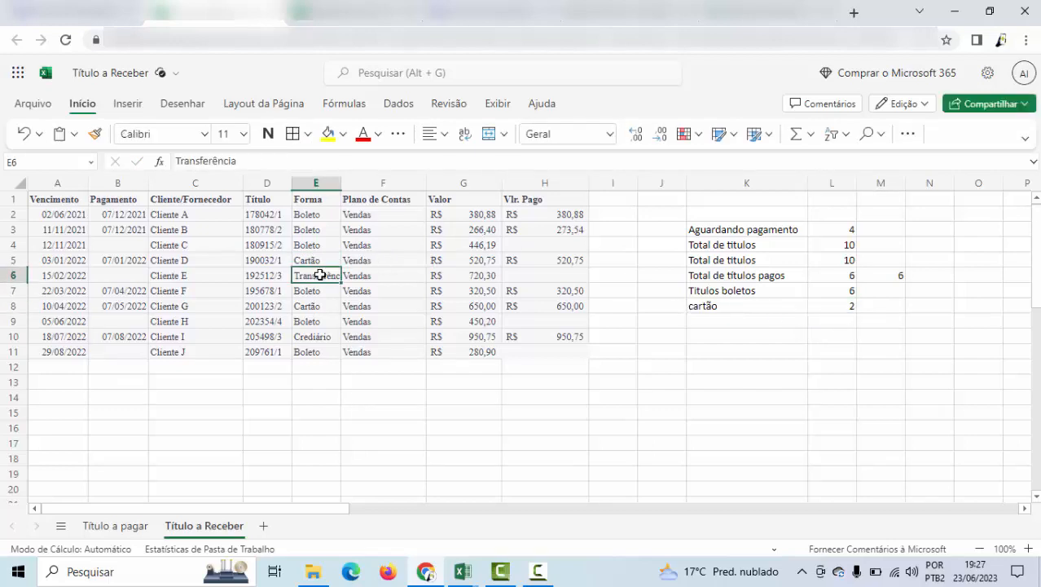
{"action": "type", "text": "Cartão"}
{"action": "key", "text": "Return"}
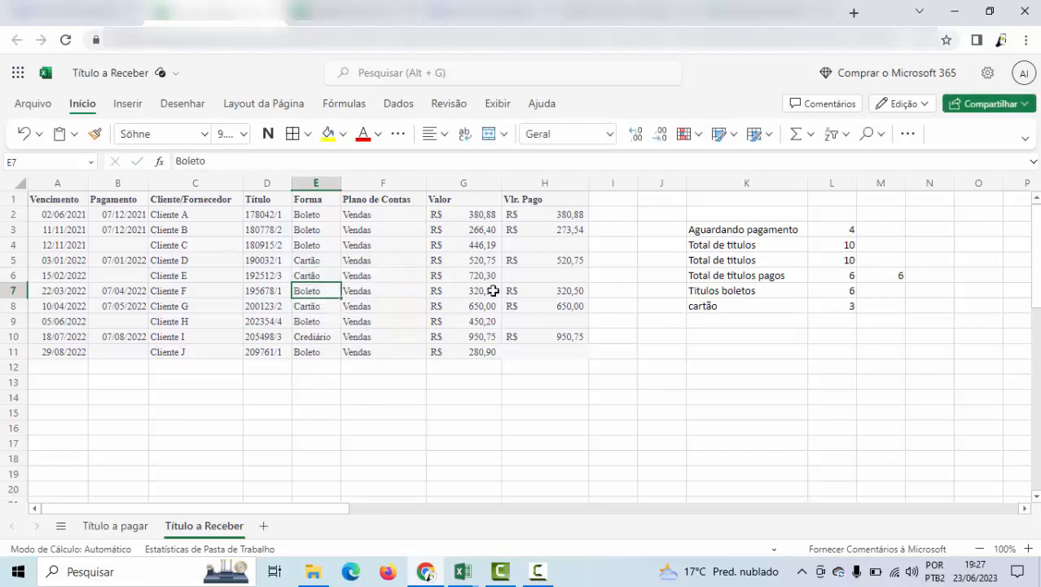
{"action": "left_click", "coordinate": [847, 308]}
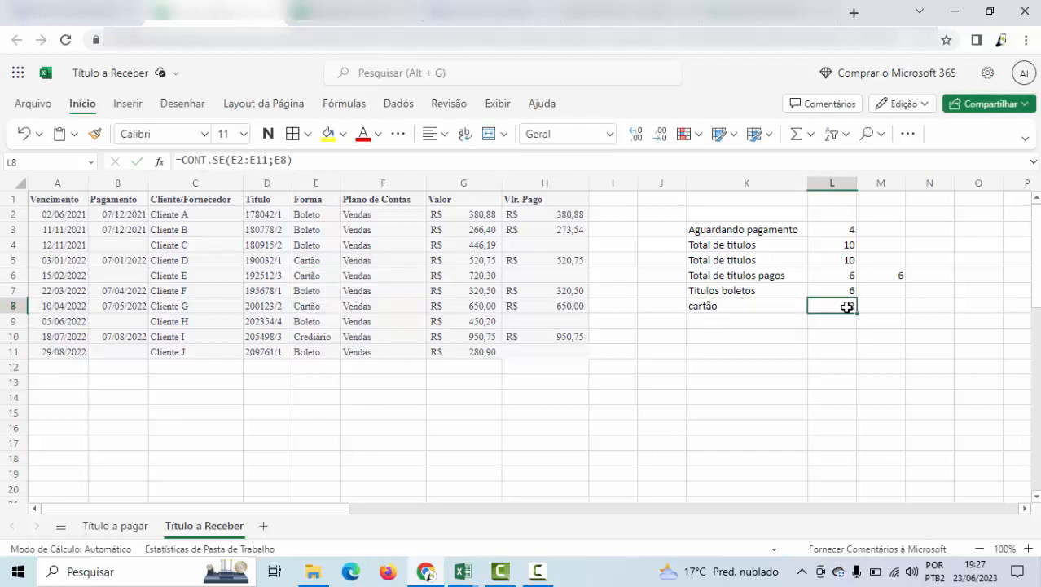
- Set the Forma of Cliente E in E6 to "Boleto" and check the boleto count in L7
{"action": "left_click", "coordinate": [848, 291]}
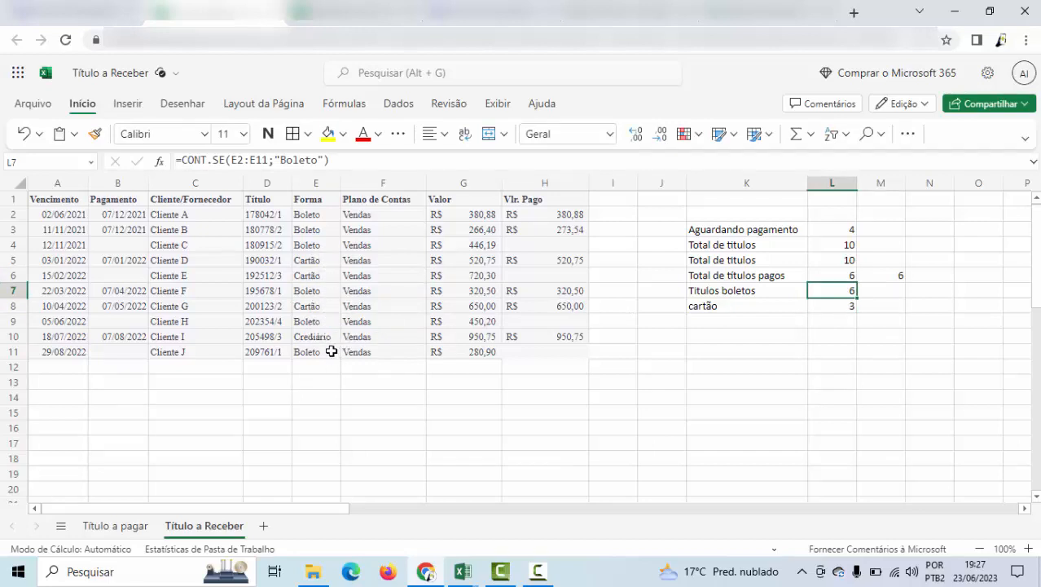
{"action": "left_click", "coordinate": [317, 276]}
{"action": "type", "text": "boleto"}
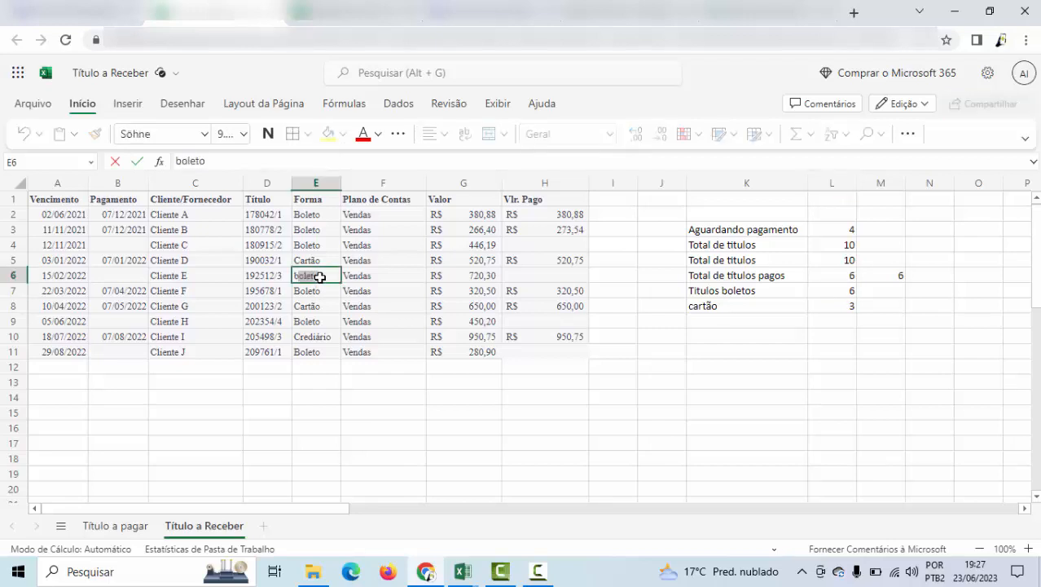
{"action": "key", "text": "BackSpace"}
{"action": "key", "text": "BackSpace"}
{"action": "type", "text": "Bol"}
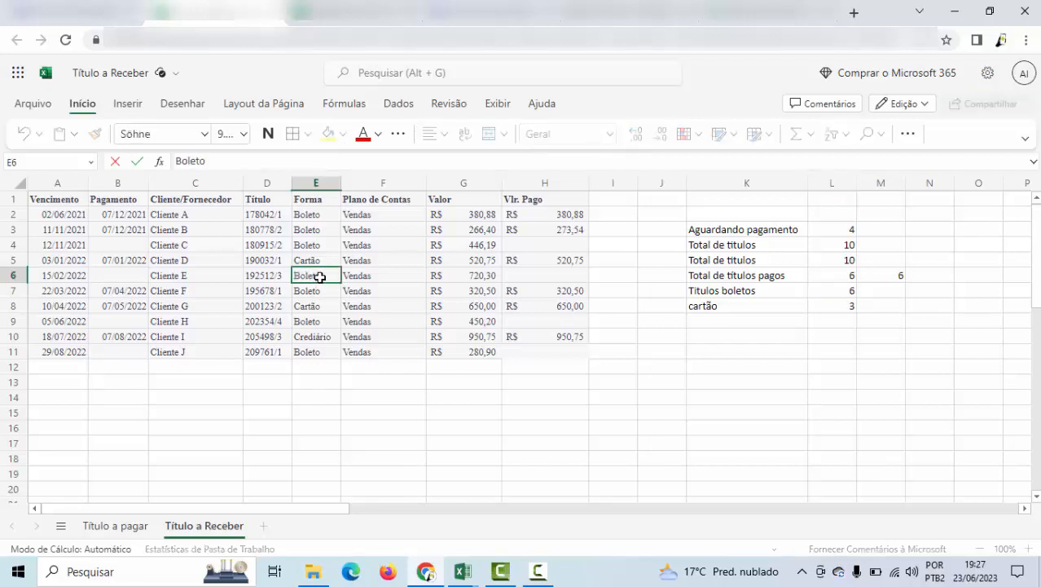
{"action": "key", "text": "Return"}
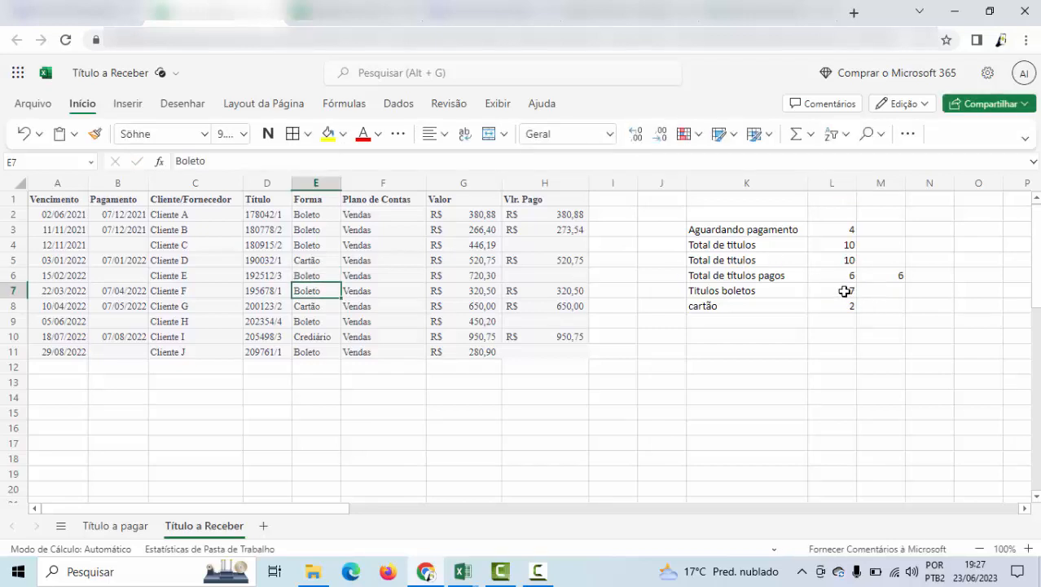
{"action": "left_click", "coordinate": [845, 291]}
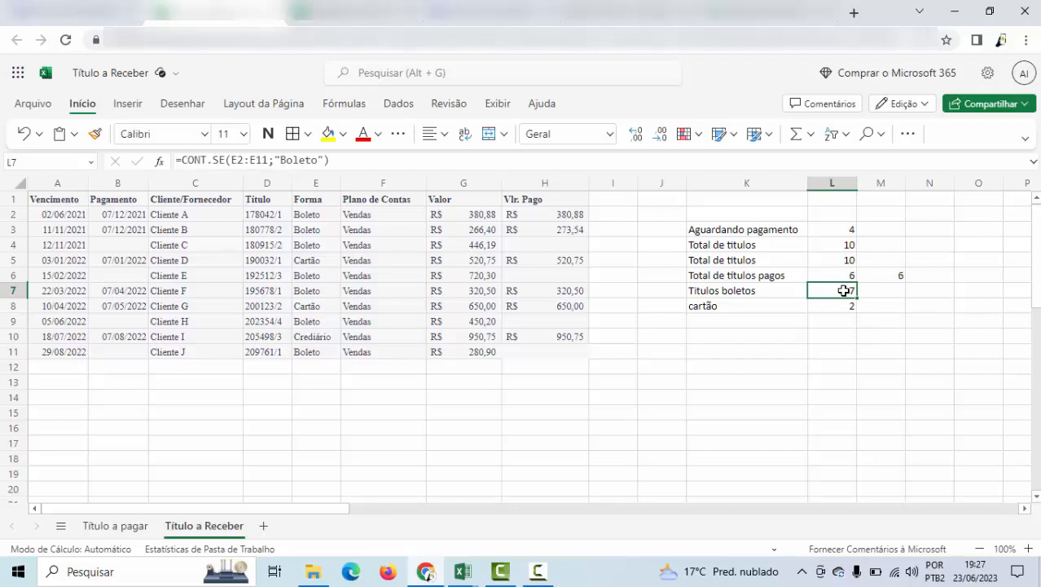
- On the Título a pagar sheet, enter the label "Titulos a pagar pagos" in K3 and fit column K's width to it
{"action": "left_click", "coordinate": [115, 527]}
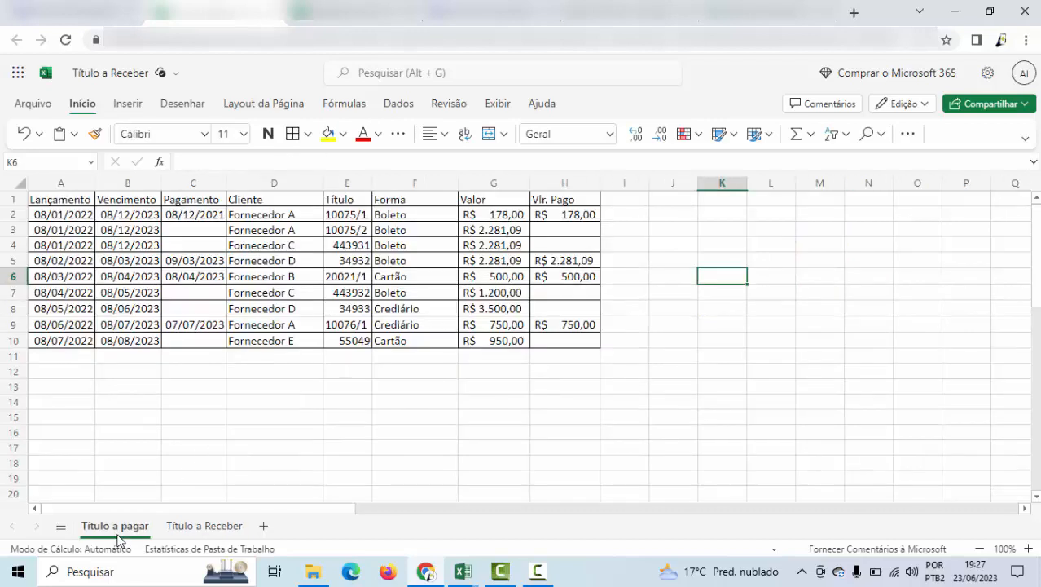
{"action": "left_click", "coordinate": [728, 228]}
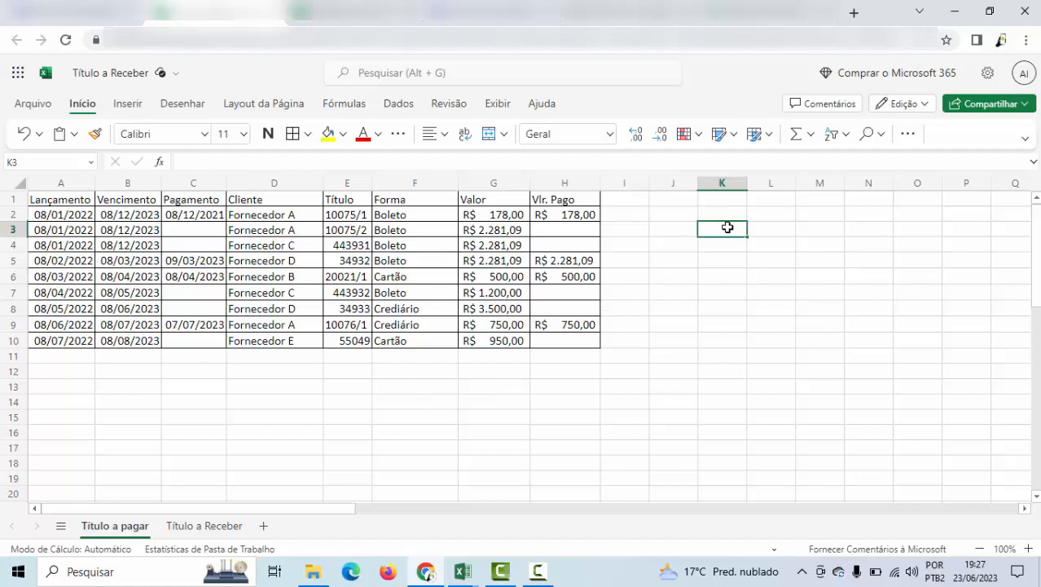
{"action": "type", "text": "Titulos"}
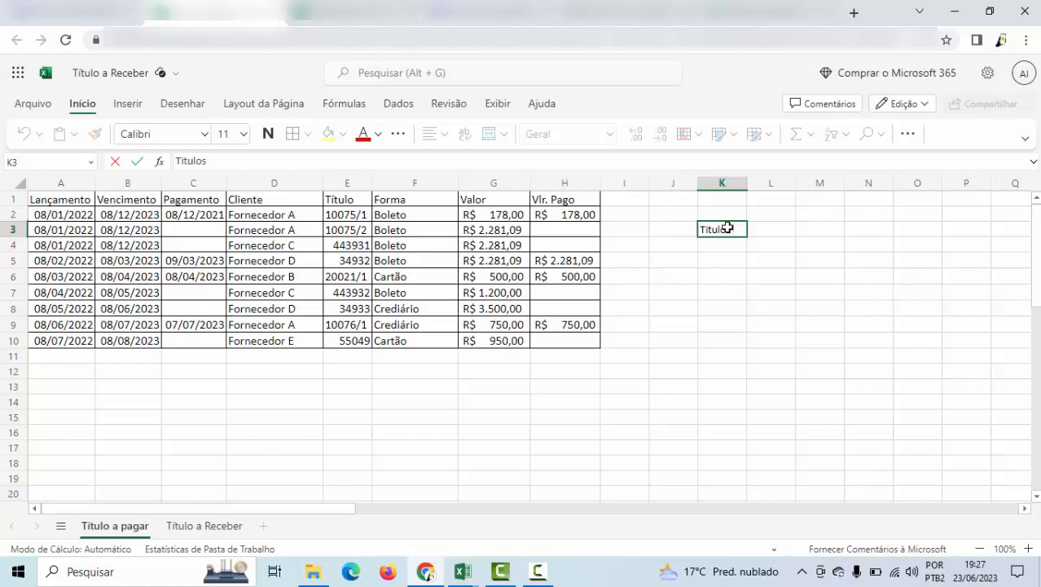
{"action": "type", "text": "a pgar"}
{"action": "key", "text": "BackSpace"}
{"action": "key", "text": "BackSpace"}
{"action": "key", "text": "BackSpace"}
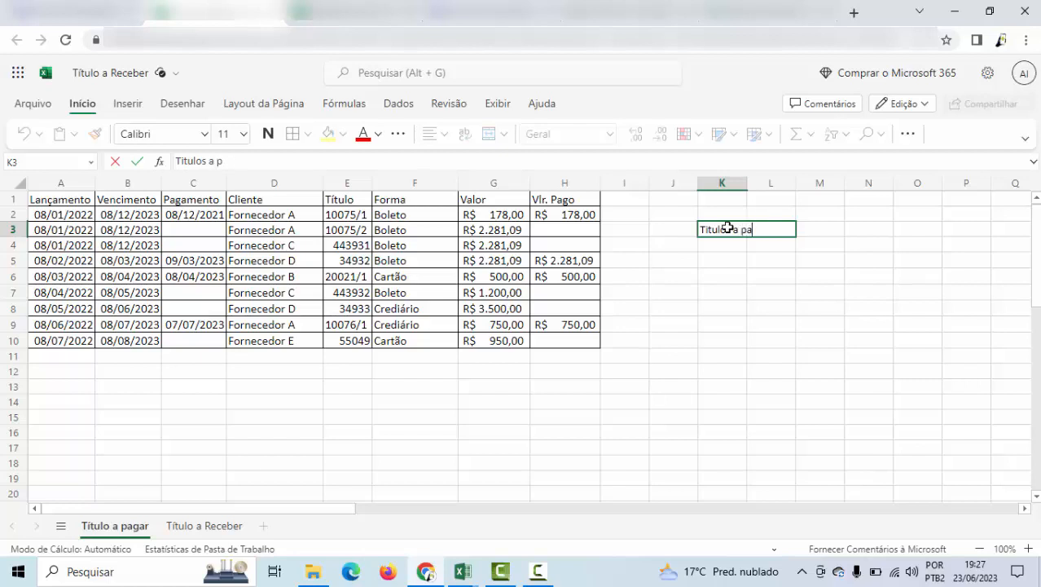
{"action": "type", "text": "agar pago"}
{"action": "type", "text": "s"}
{"action": "key", "text": "Return"}
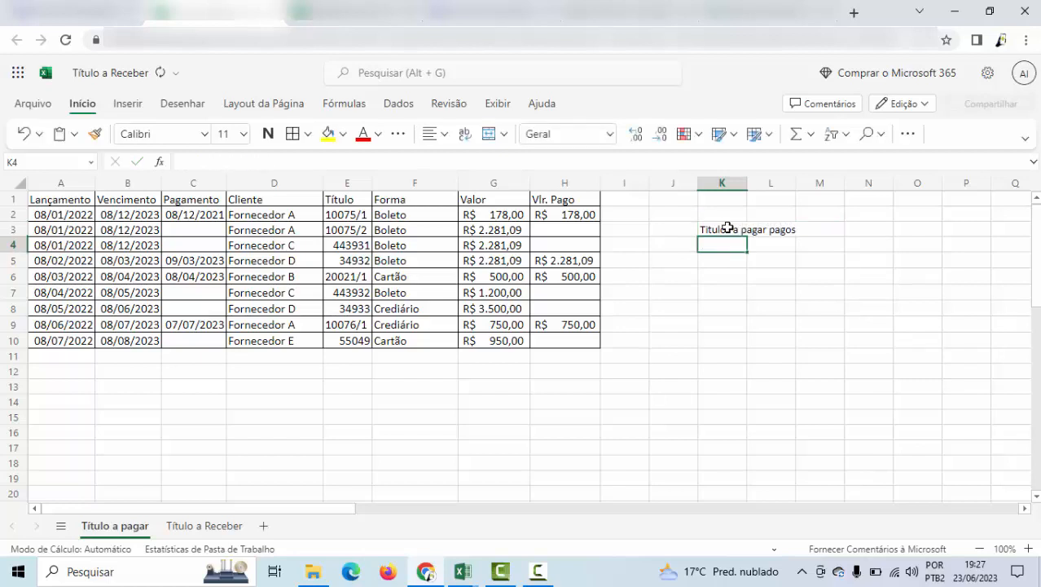
{"action": "left_click_drag", "start_coordinate": [744, 183], "coordinate": [743, 183]}
{"action": "double_click", "coordinate": [744, 182]}
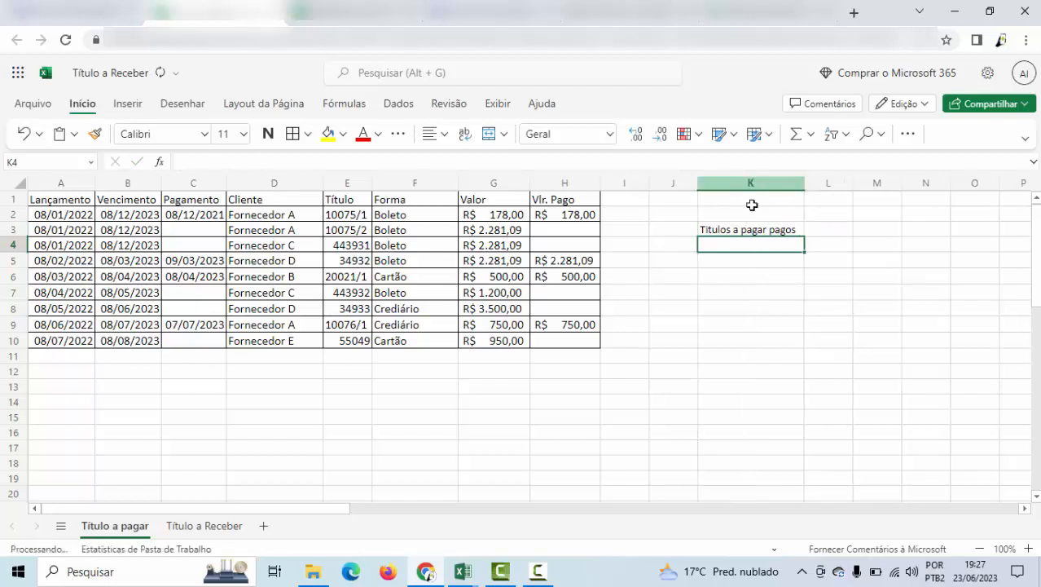
- Replace the label in K3 with "titulos pagos"
{"action": "left_click", "coordinate": [754, 229]}
{"action": "type", "text": "titu"}
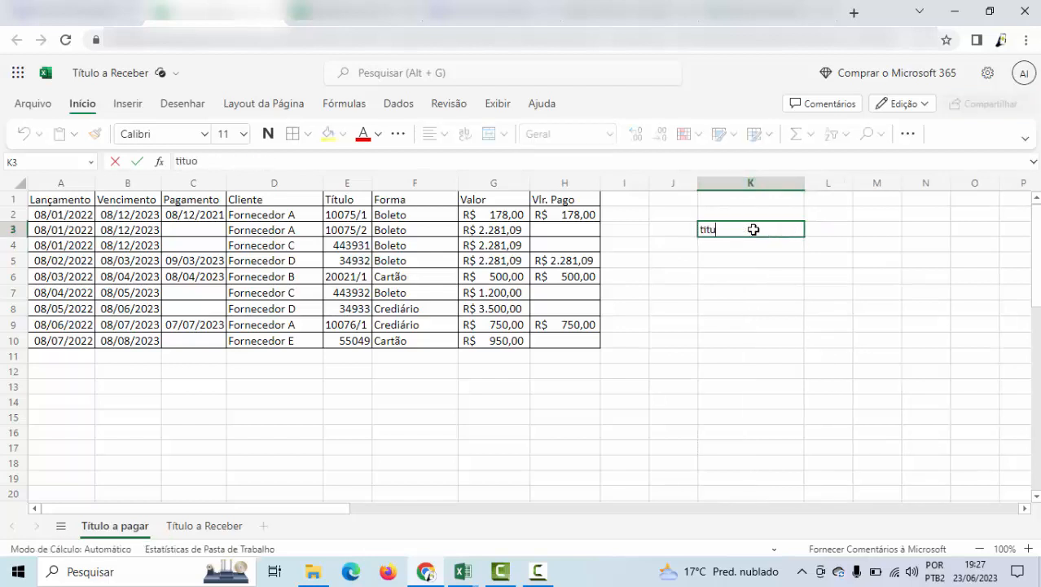
{"action": "type", "text": "los pago"}
{"action": "key", "text": "Tab"}
- Count the paid titles in L3 with CONT.VALORES over the Vlr. Pago values H2:H10
{"action": "type", "text": "="}
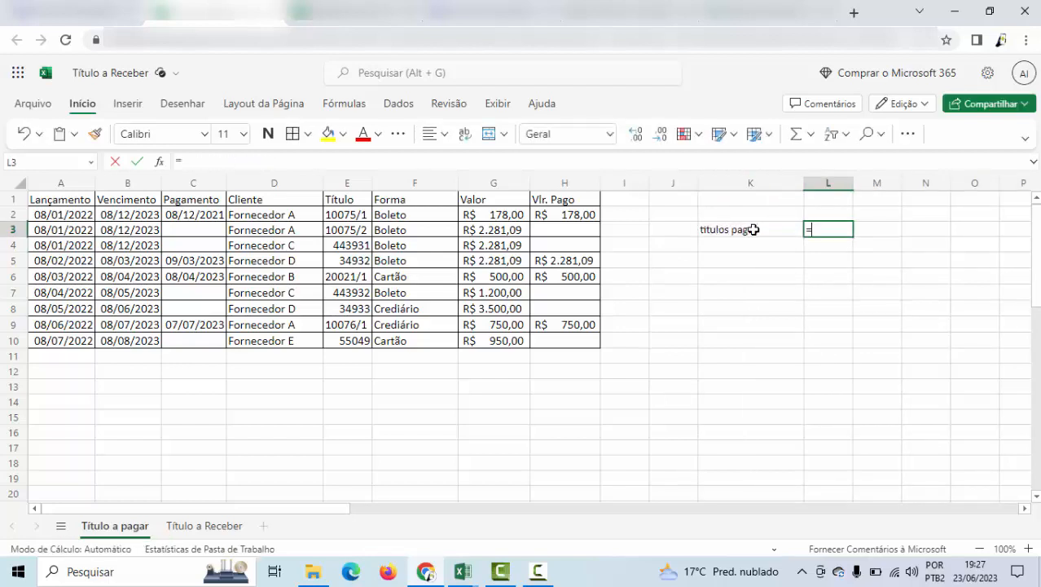
{"action": "type", "text": "cont.se"}
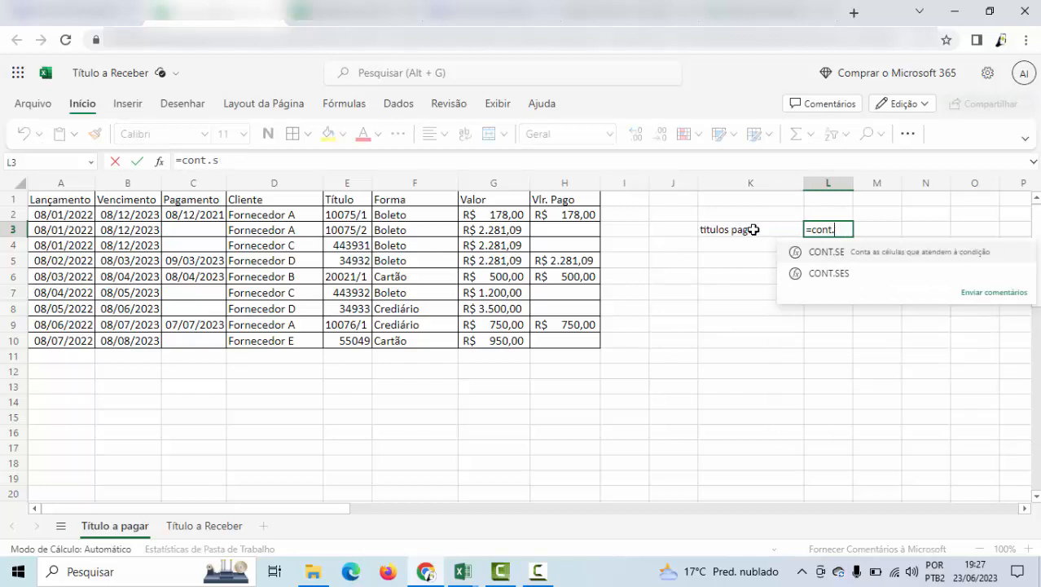
{"action": "key", "text": "BackSpace"}
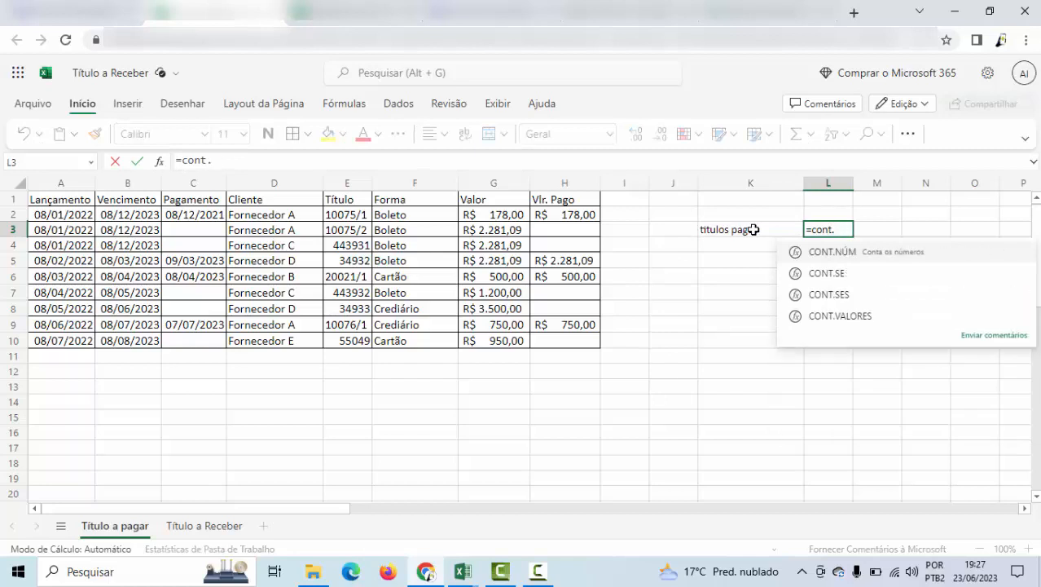
{"action": "left_click", "coordinate": [836, 318]}
{"action": "left_click_drag", "start_coordinate": [583, 212], "coordinate": [578, 338]}
{"action": "key", "text": "Return"}
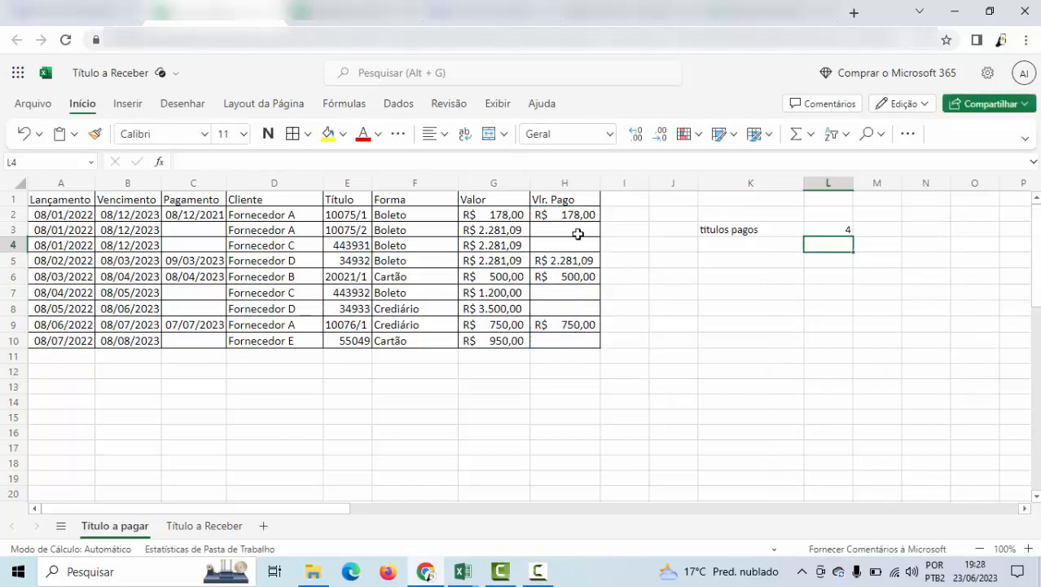
- Enter the label "total de titulos" in K4
{"action": "left_click", "coordinate": [748, 247]}
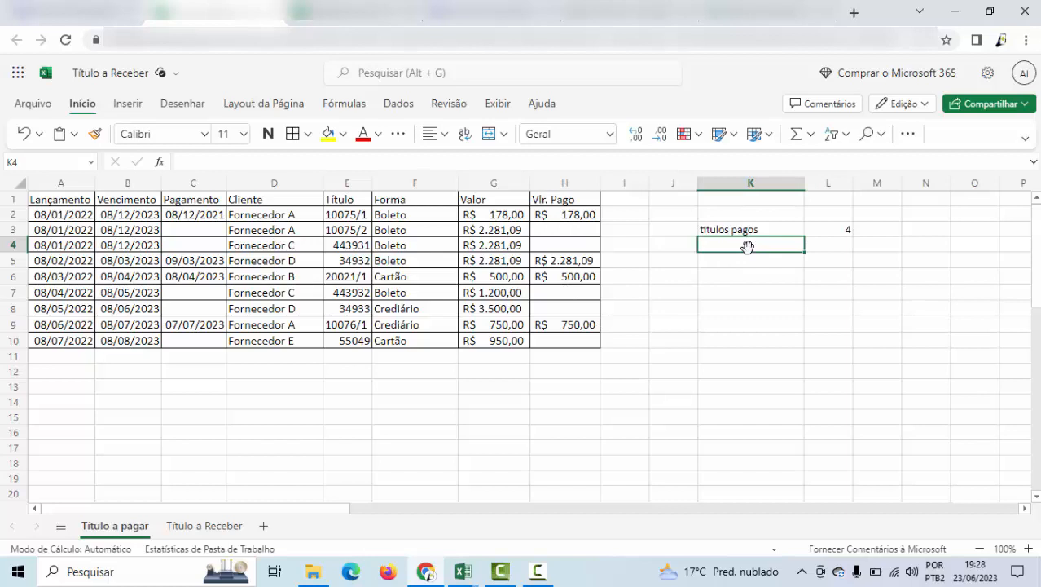
{"action": "type", "text": "totta"}
{"action": "key", "text": "BackSpace"}
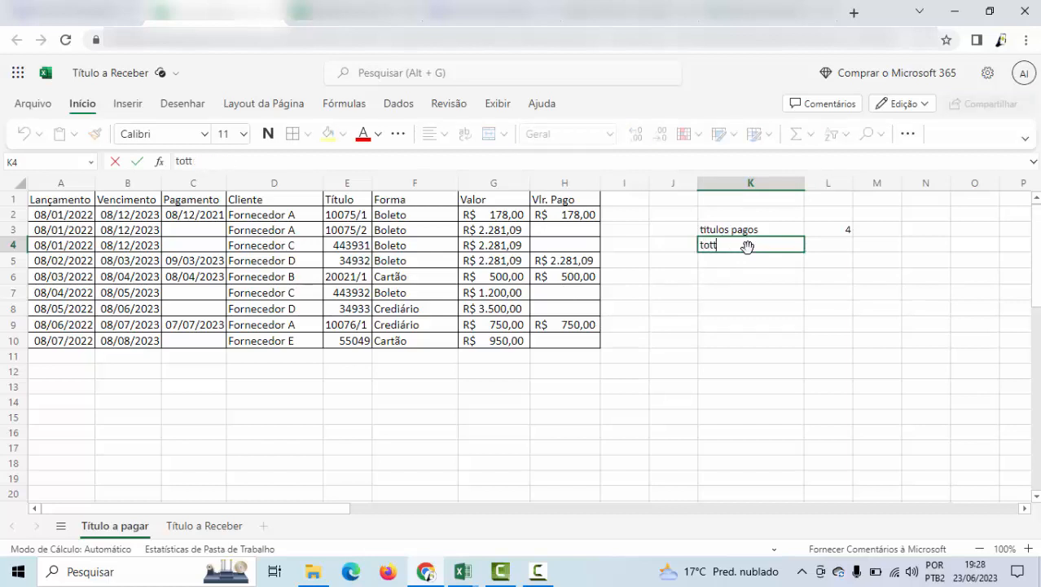
{"action": "key", "text": "BackSpace"}
{"action": "type", "text": "oal d"}
{"action": "key", "text": "BackSpace"}
{"action": "key", "text": "BackSpace"}
{"action": "key", "text": "BackSpace"}
{"action": "key", "text": "BackSpace"}
{"action": "key", "text": "BackSpace"}
{"action": "type", "text": "al de ti"}
{"action": "type", "text": "s"}
{"action": "key", "text": "Tab"}
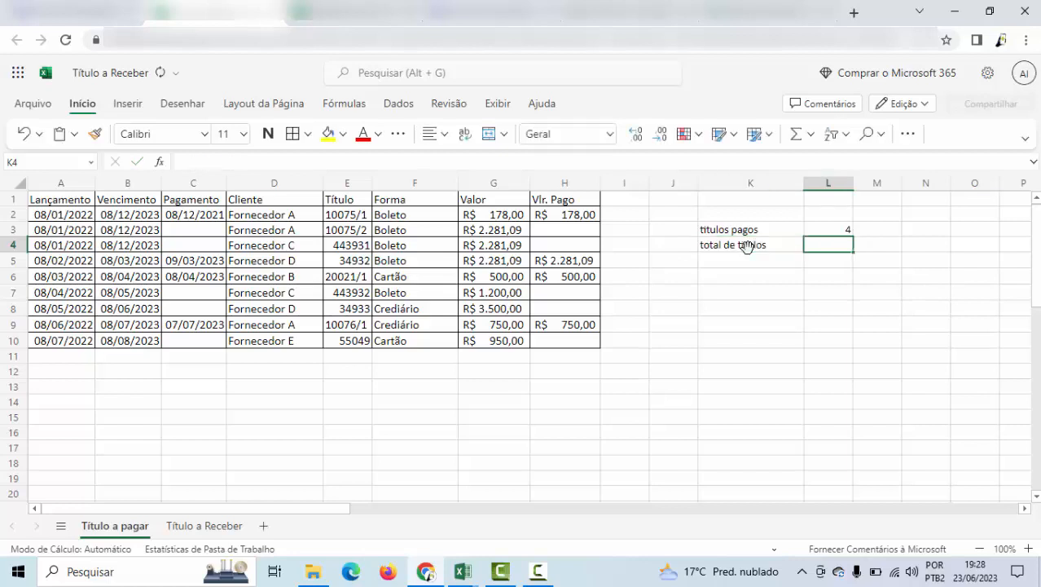
- Count all titles in L4 with CONT.NÚM over the Valor amounts G2:G10
{"action": "type", "text": "=cont."}
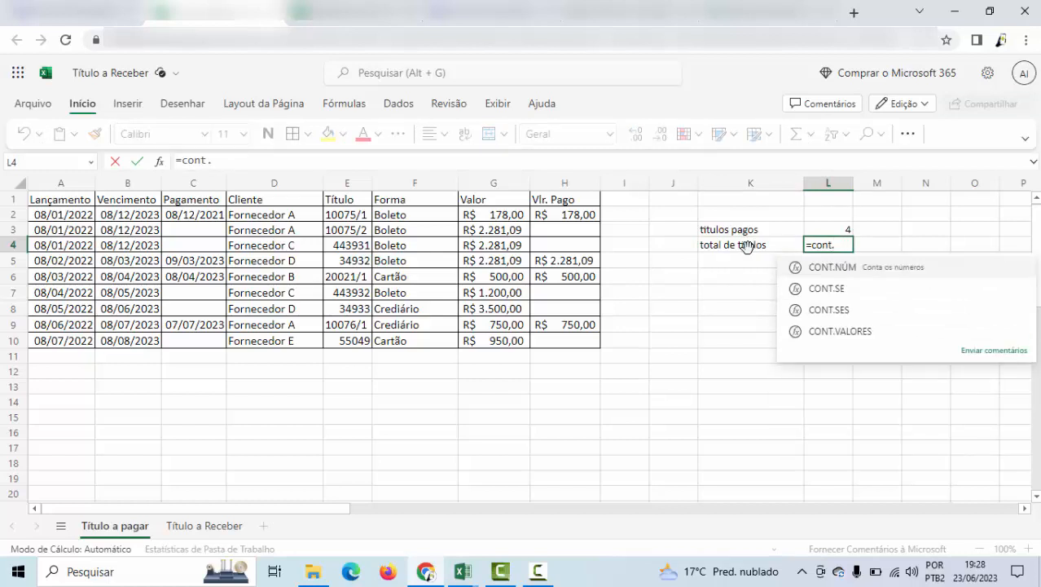
{"action": "left_click", "coordinate": [835, 275]}
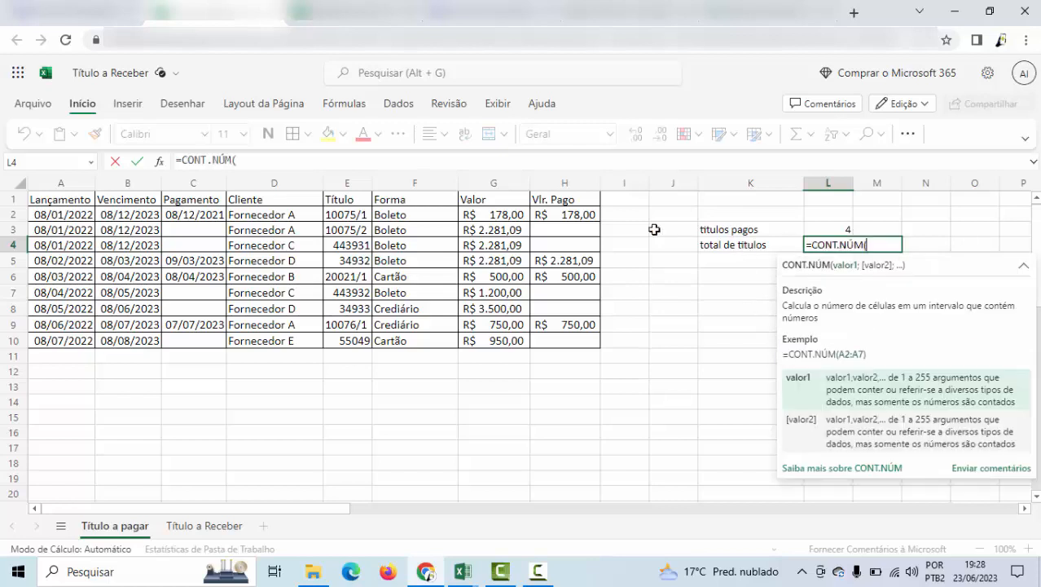
{"action": "left_click_drag", "start_coordinate": [512, 214], "coordinate": [500, 337]}
{"action": "key", "text": "Return"}
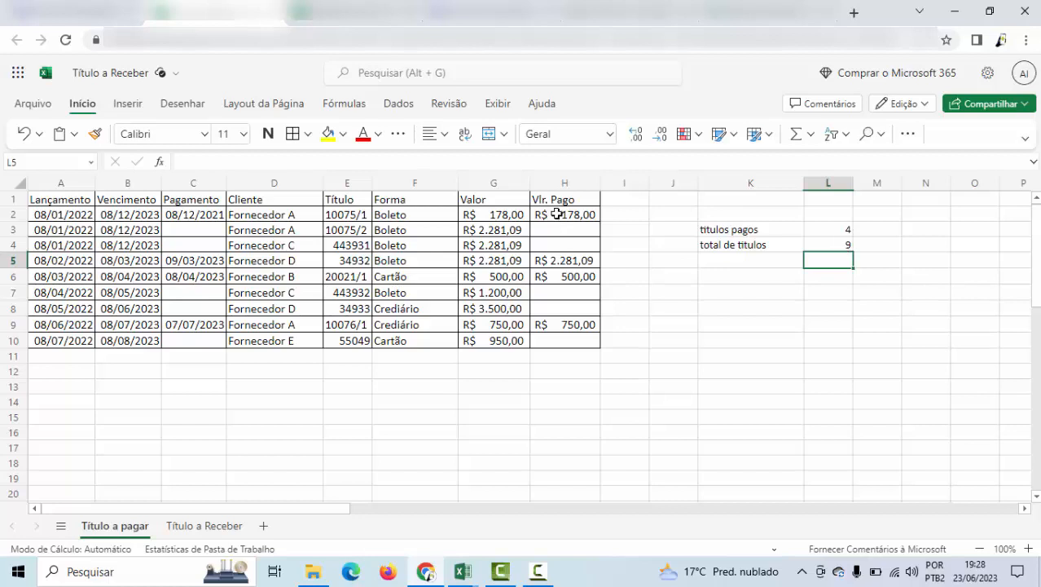
- Select the Lançamento dates A2:A10, check their count and the available status bar statistics, and deselect the range
{"action": "left_click", "coordinate": [80, 214]}
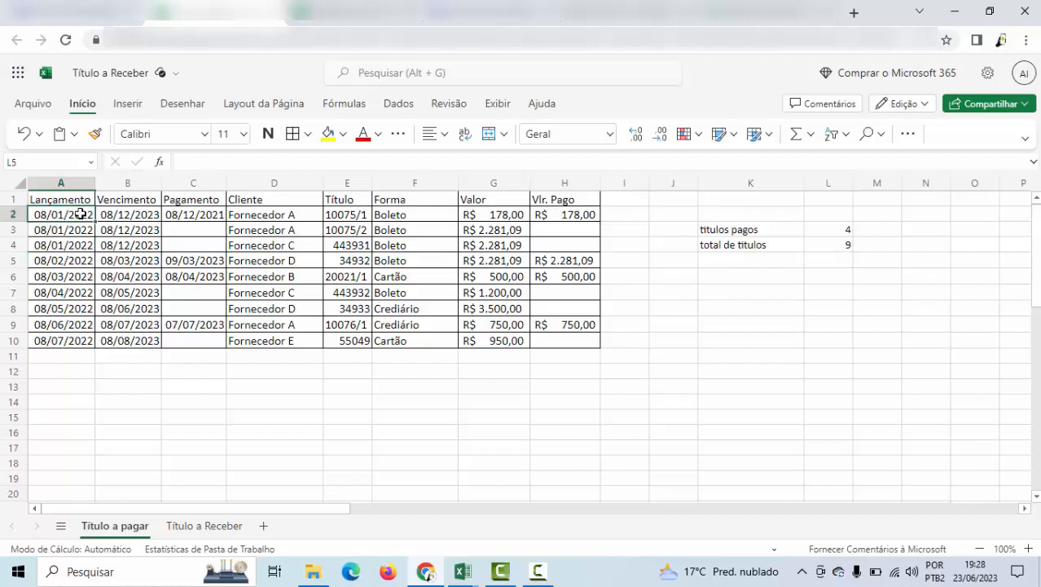
{"action": "left_click_drag", "start_coordinate": [80, 215], "coordinate": [74, 341]}
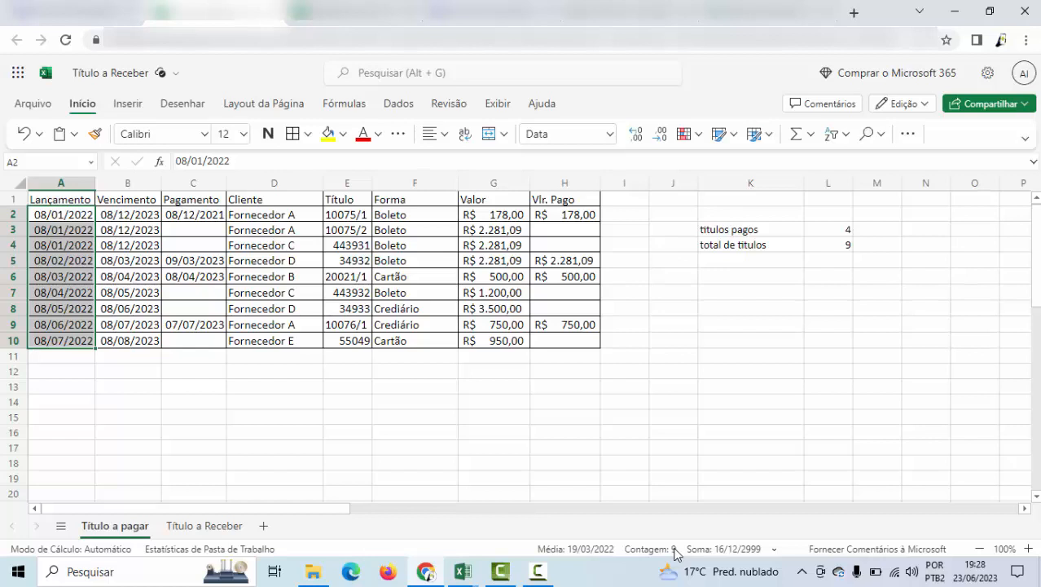
{"action": "left_click", "coordinate": [774, 550]}
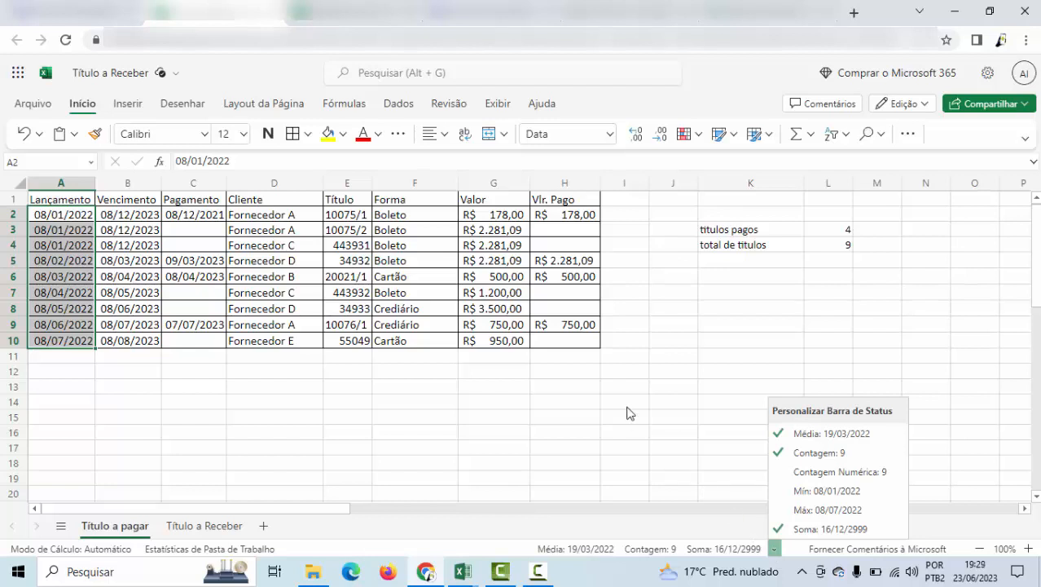
{"action": "key", "text": "Escape"}
{"action": "left_click", "coordinate": [589, 393]}
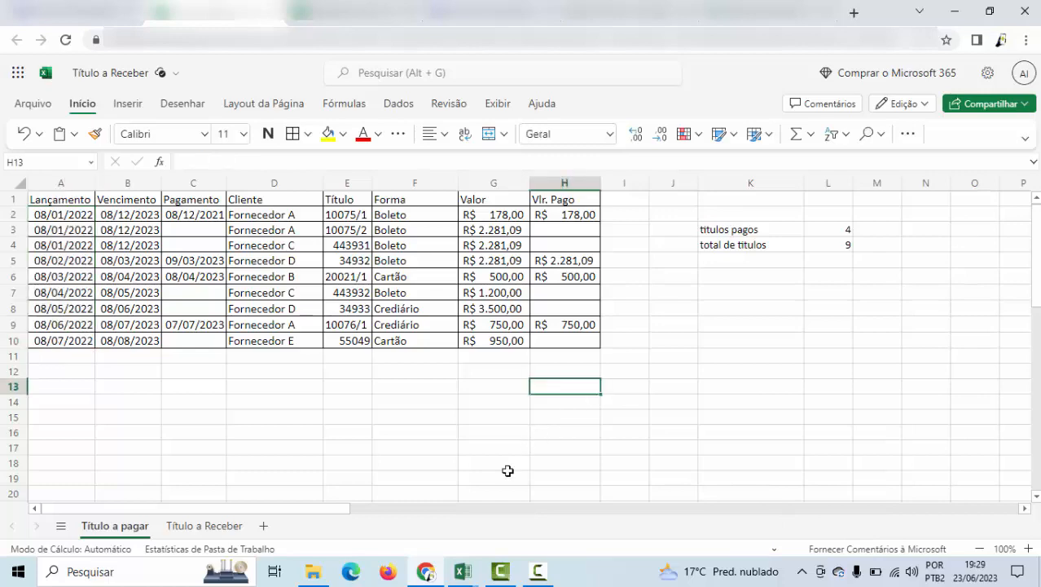